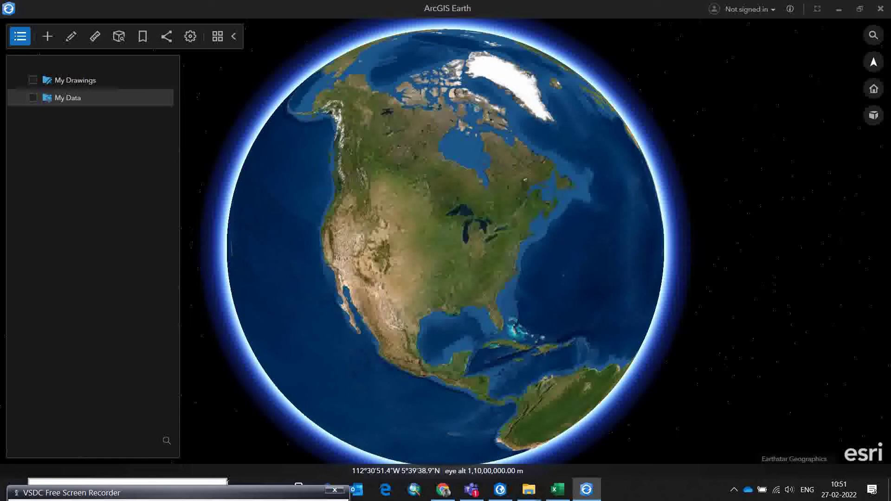
Switch to Excel and review the list of Indian archaeological sites with their states, titles and coordinates in Archologi_sites_india.xls.
left_click(558, 490)
scroll(99, 211, "down", 3)
scroll(143, 265, "up", 3)
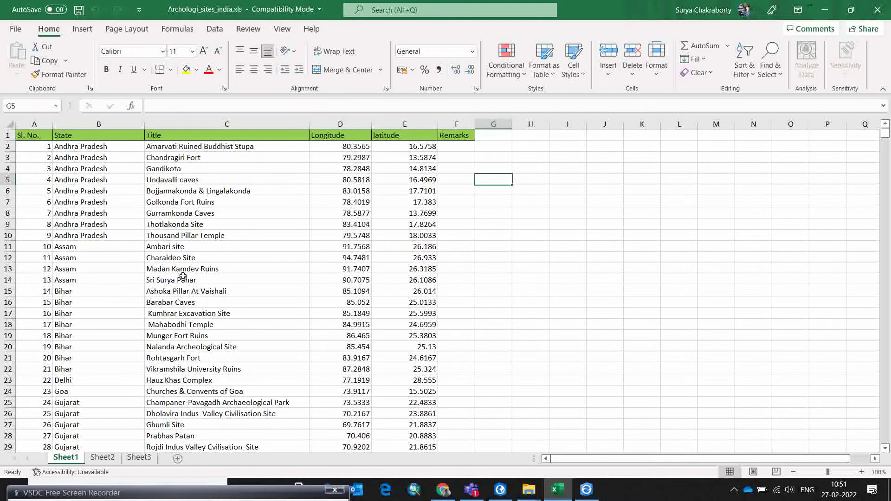
scroll(186, 264, "down", 6)
scroll(186, 264, "down", 8)
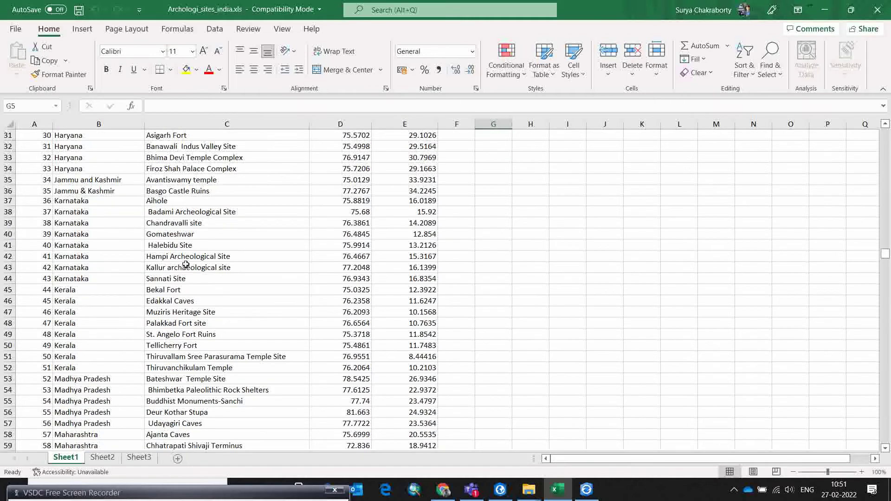
scroll(186, 265, "up", 9)
scroll(186, 264, "up", 5)
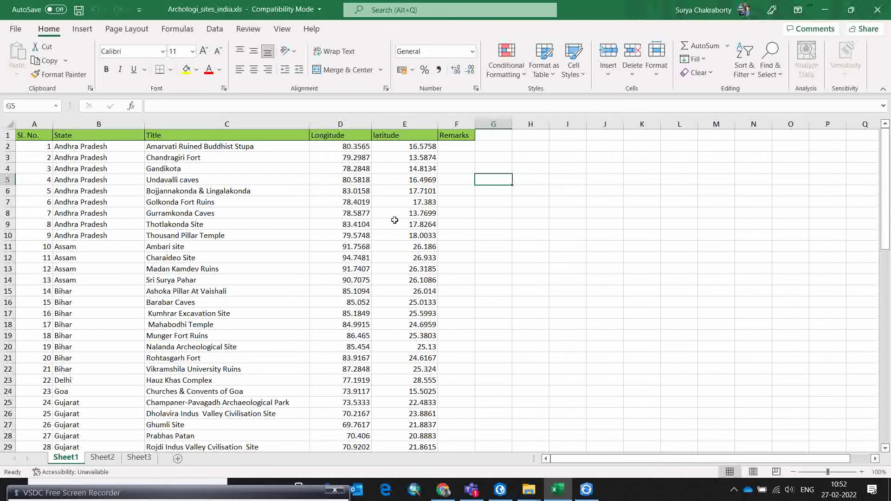
Examine the file formats offered for saving a copy of the workbook, and return to the sheet without saving.
left_click(19, 30)
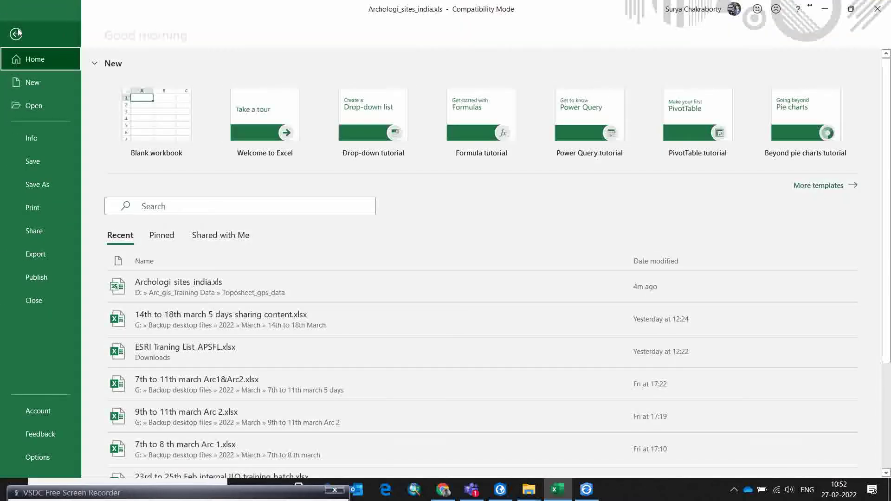
left_click(38, 182)
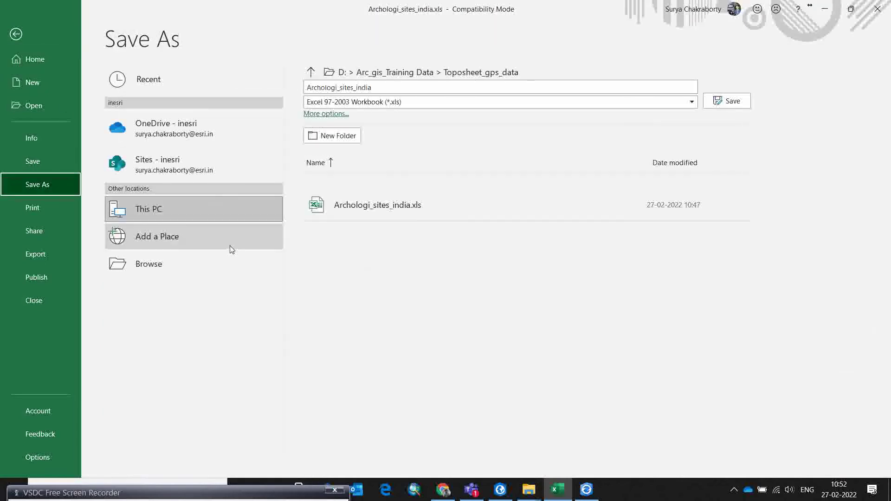
left_click(148, 270)
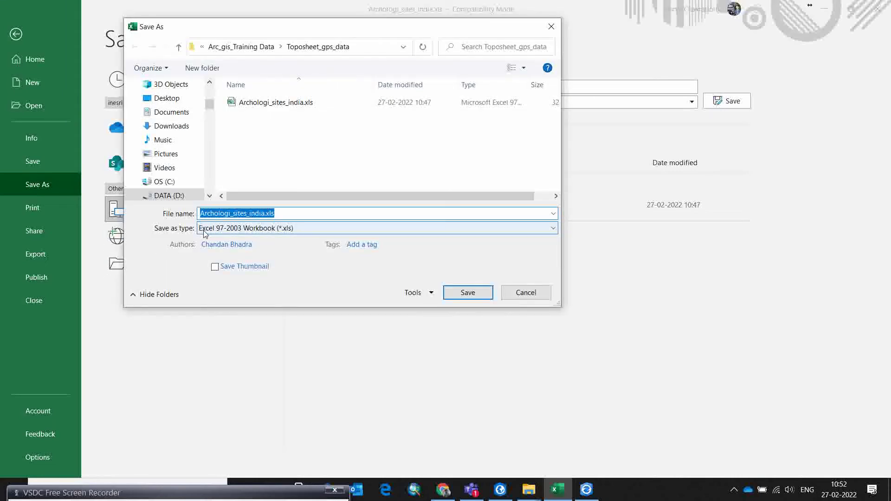
left_click(296, 229)
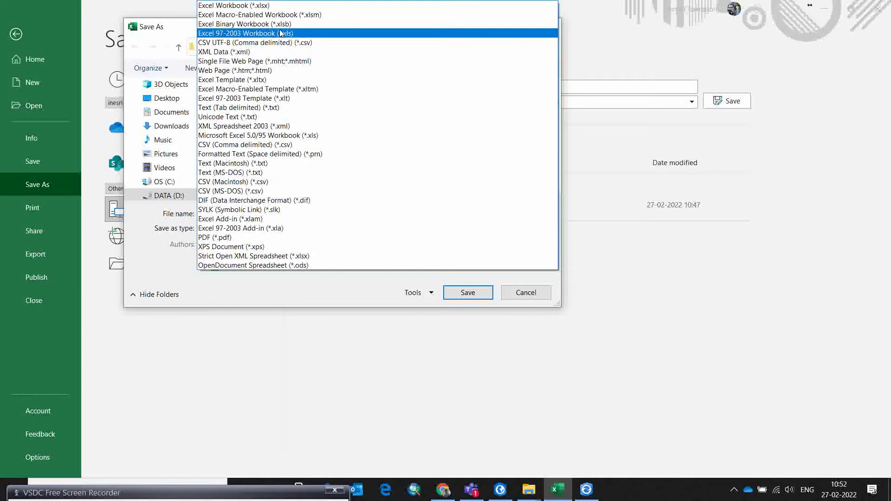
left_click(173, 29)
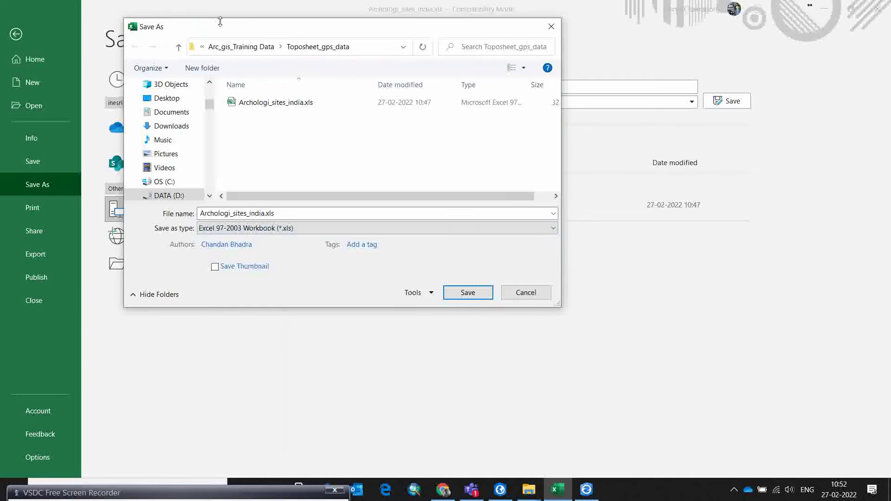
left_click(257, 228)
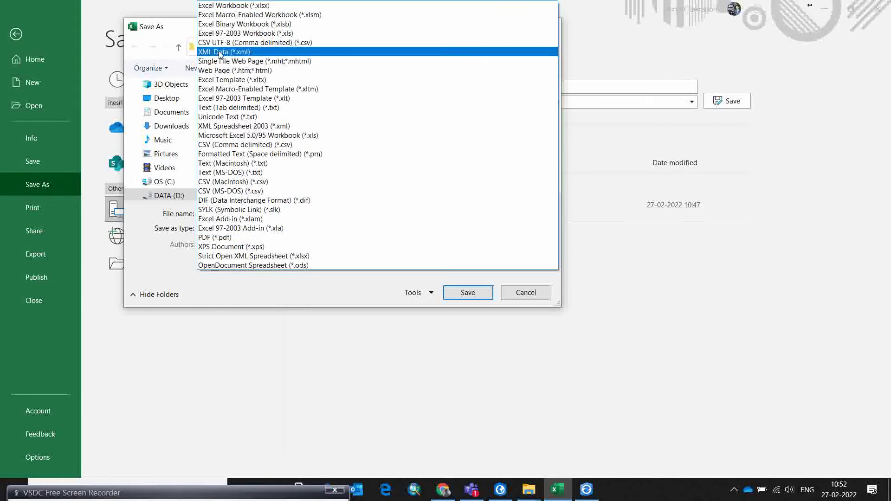
left_click(160, 27)
left_click(552, 26)
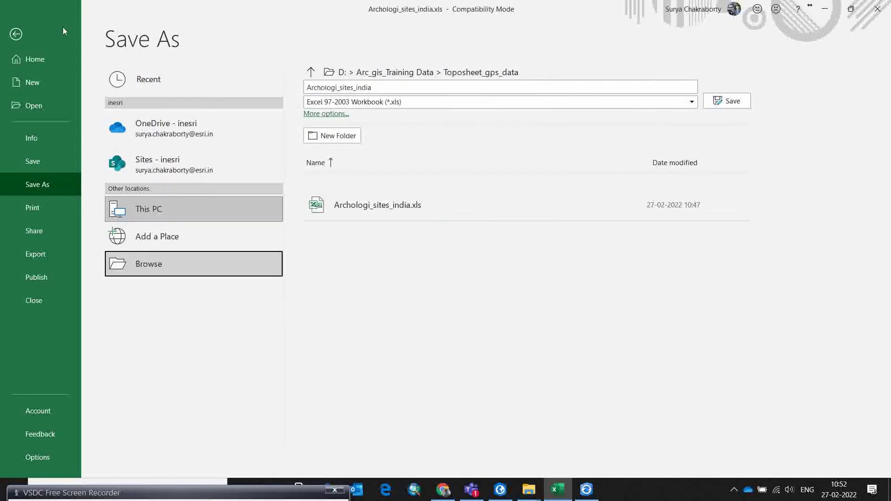
left_click(14, 34)
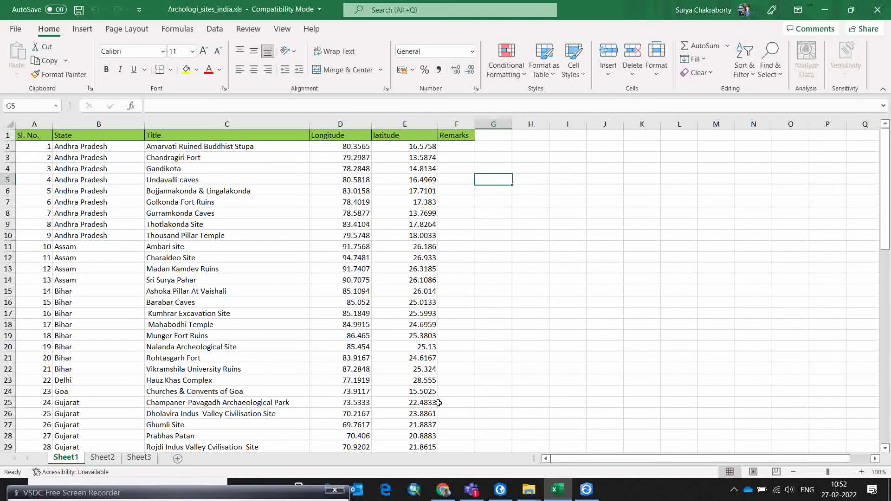
Switch to ArcGIS Pro and browse for data to add to the map, going into Archologi_sites_india.xls in the Toposheet_gps_data folder.
mouse_move(504, 494)
left_click(506, 455)
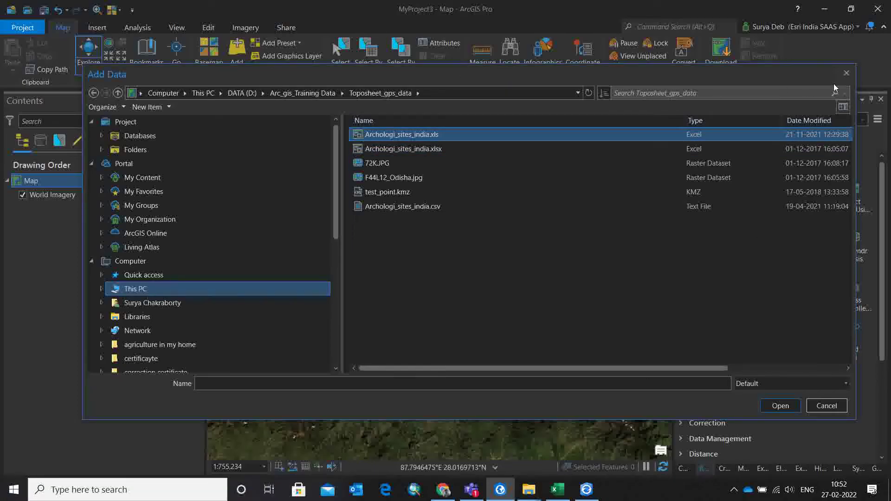
left_click(846, 73)
left_click(235, 68)
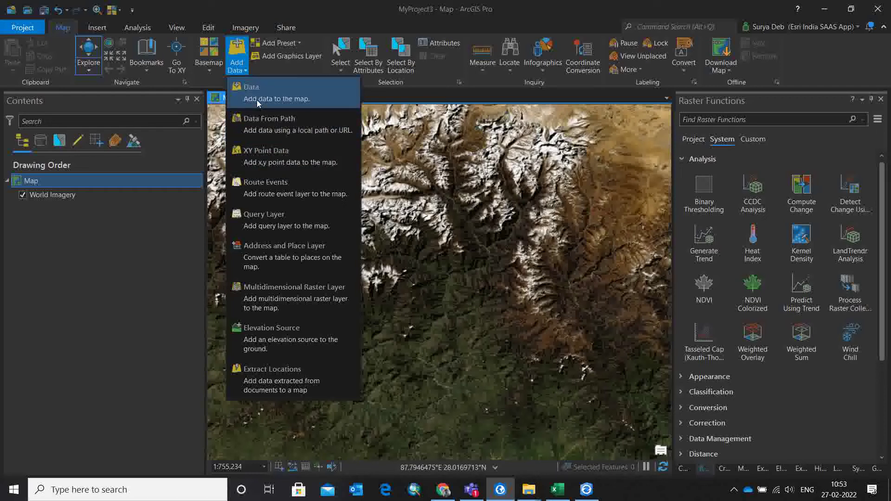
left_click(244, 98)
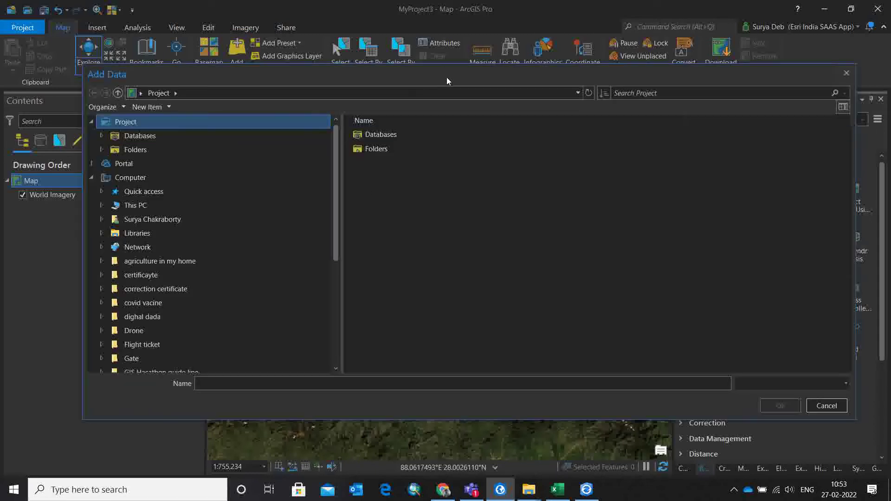
left_click_drag(446, 77, 394, 77)
left_click(109, 203)
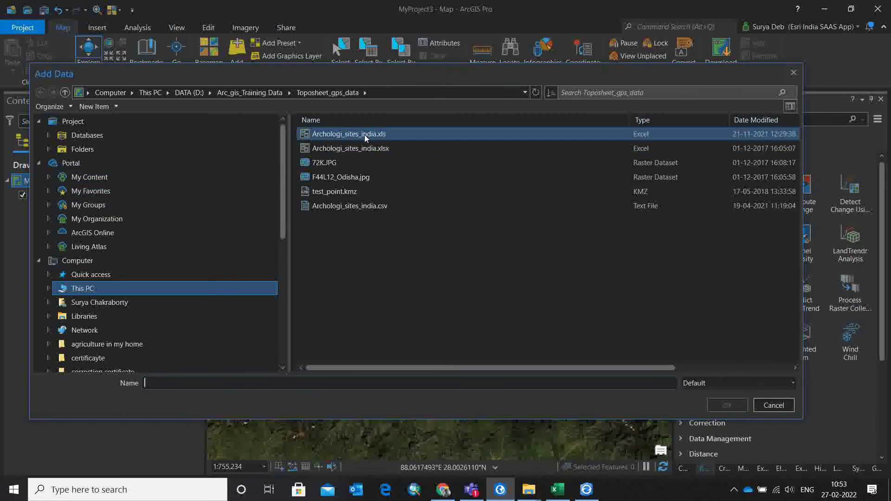
double_click(339, 134)
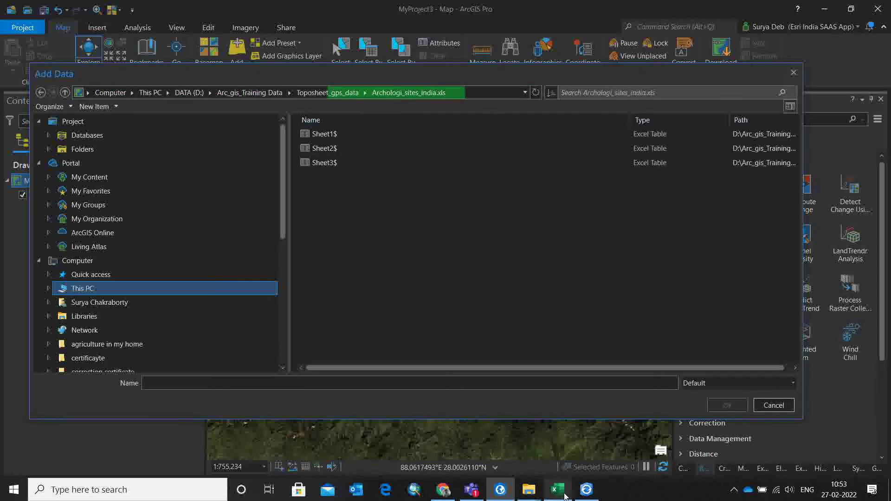
Check the sheet name in the Excel workbook and add the Sheet1$ table to the map.
mouse_move(557, 490)
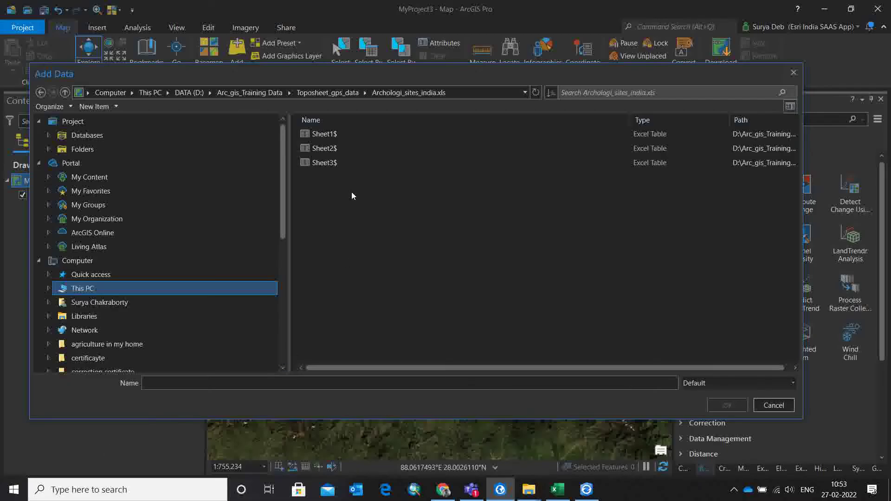
left_click(326, 135)
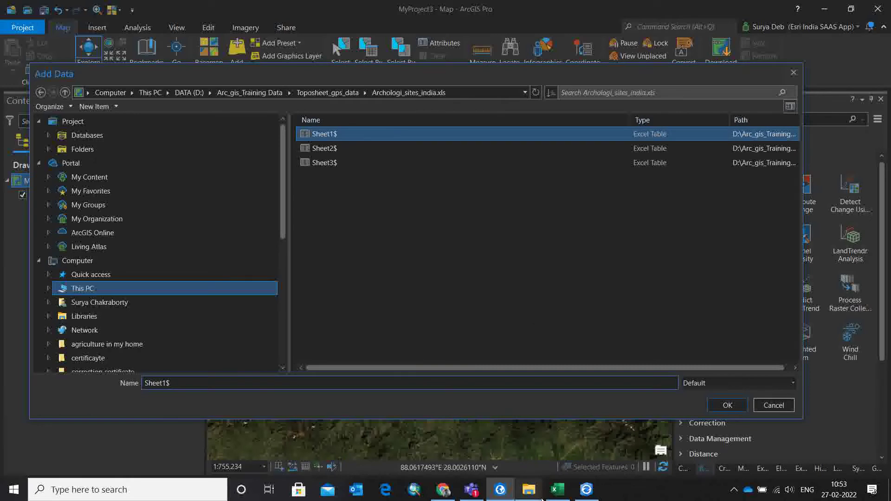
left_click(558, 489)
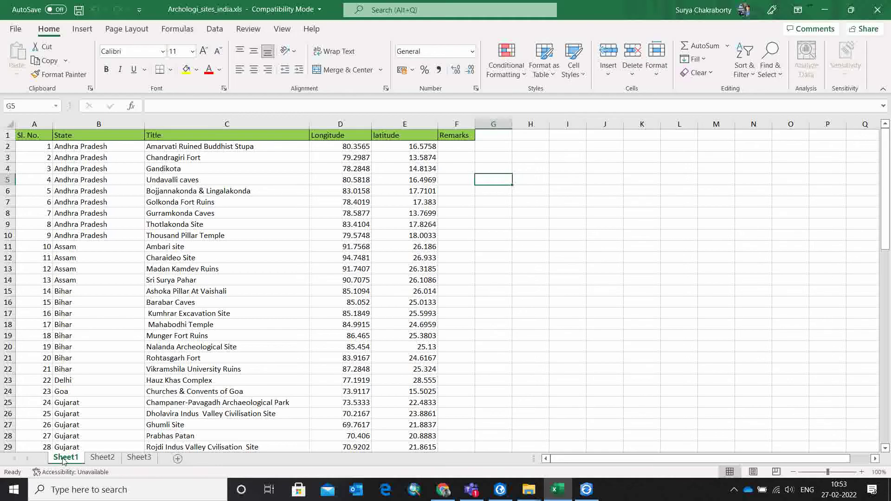
left_click(562, 495)
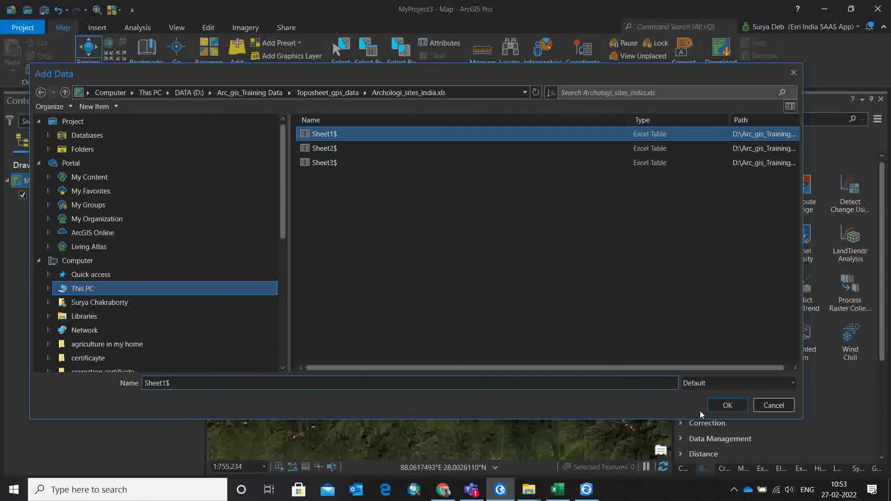
left_click(727, 405)
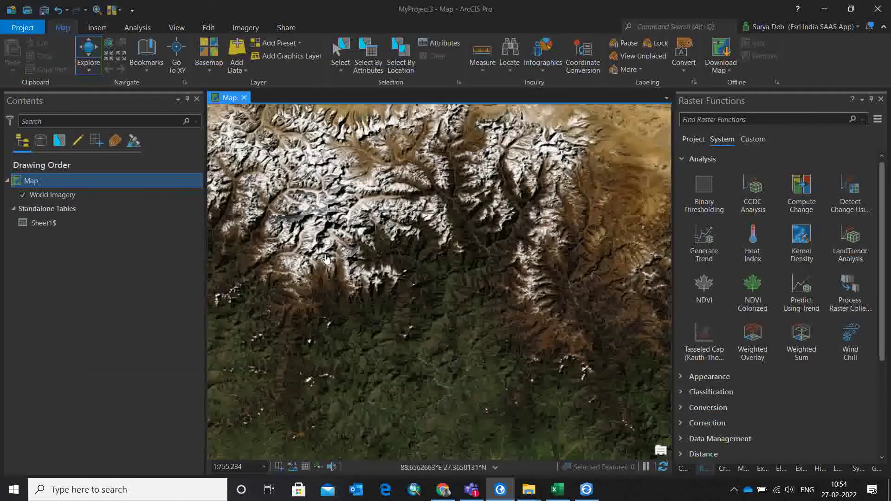
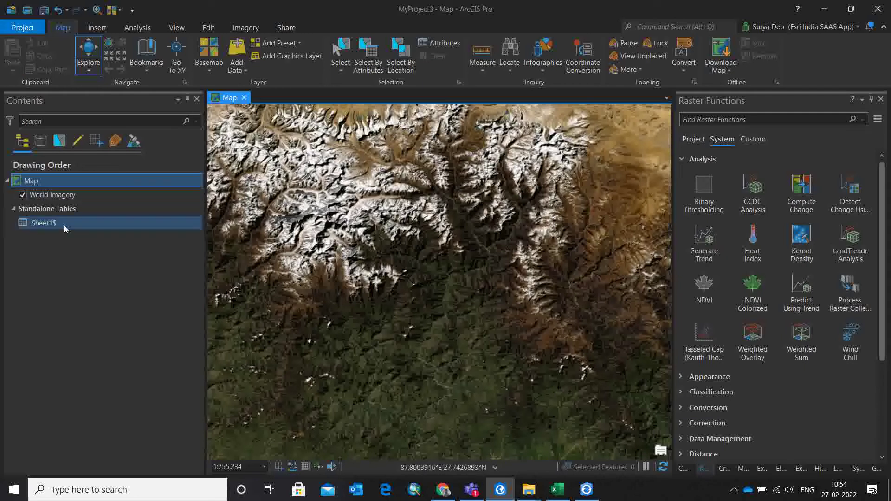
View the records of the Sheet1$ standalone table and close the table view.
right_click(48, 225)
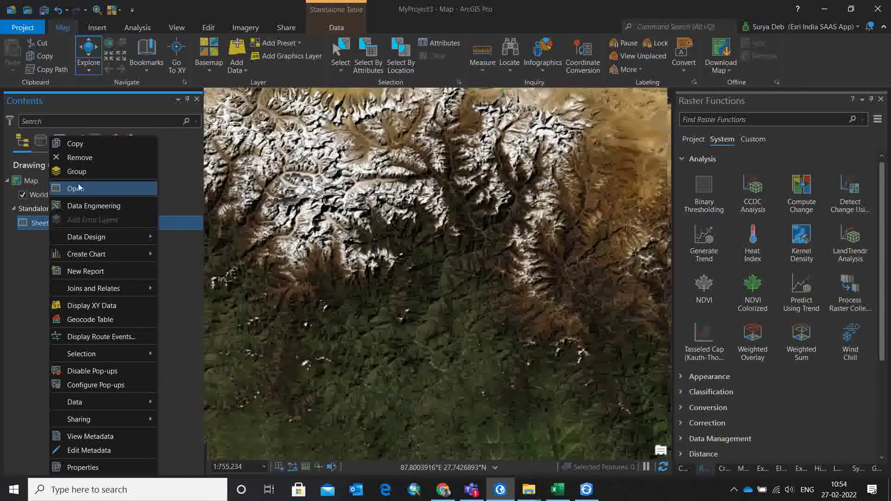
left_click(63, 190)
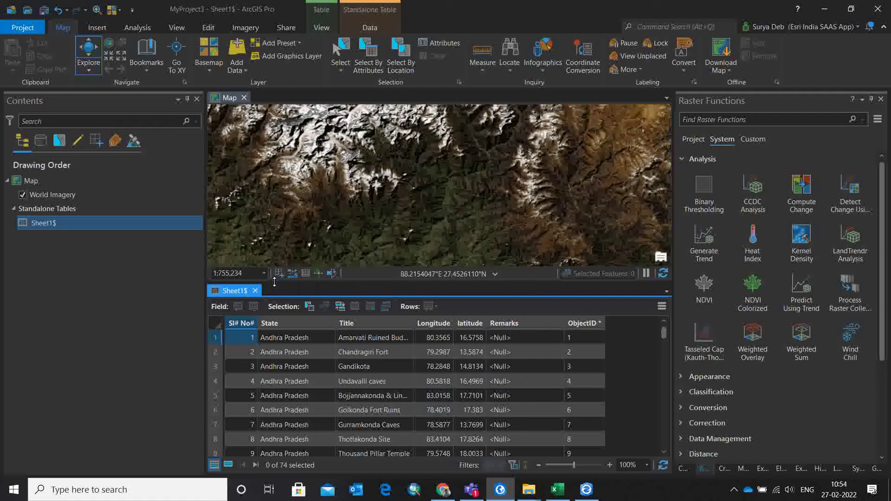
left_click(255, 290)
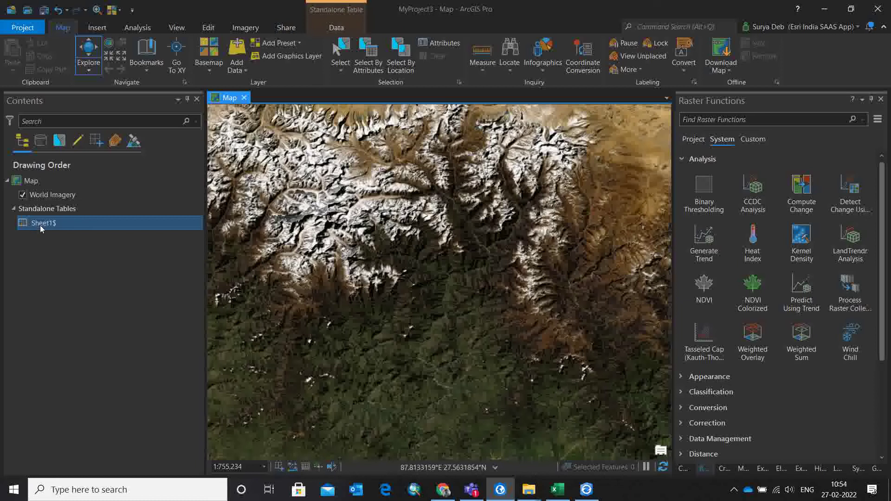
Display the Sheet1$ table as XY points with Longitude as X, latitude as Y and the GCS_WGS_1984 coordinate system.
right_click(77, 222)
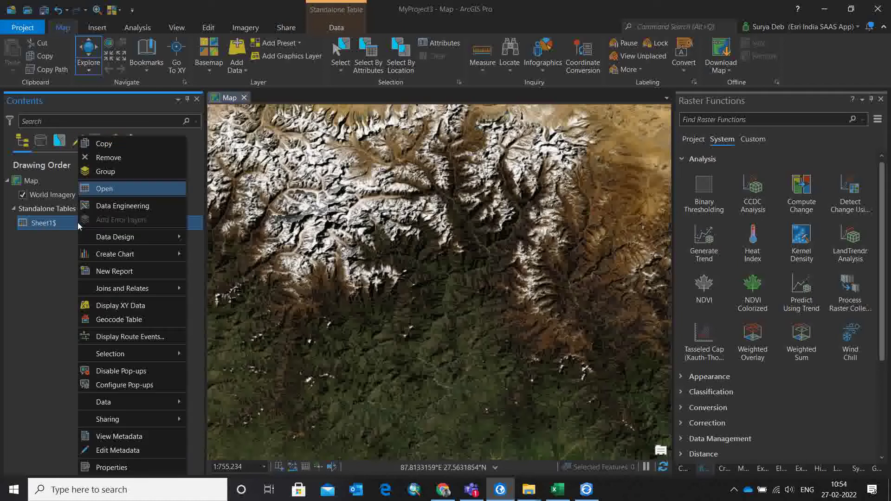
left_click(133, 307)
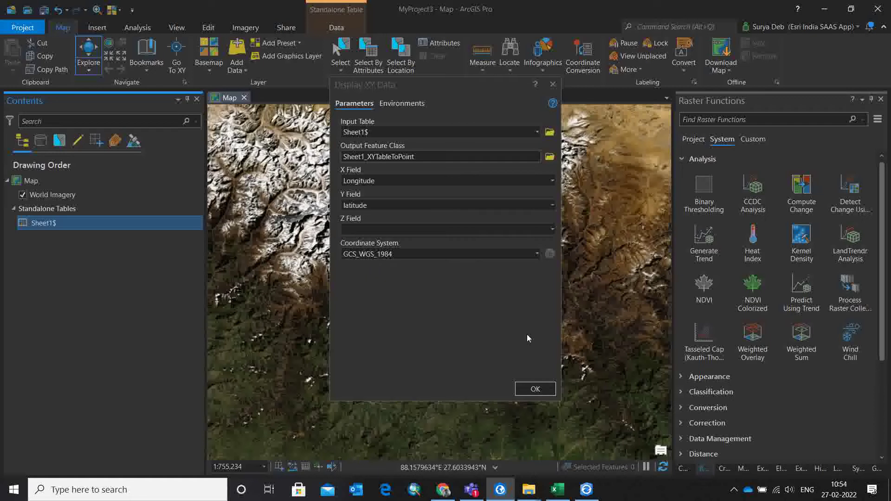
left_click(534, 390)
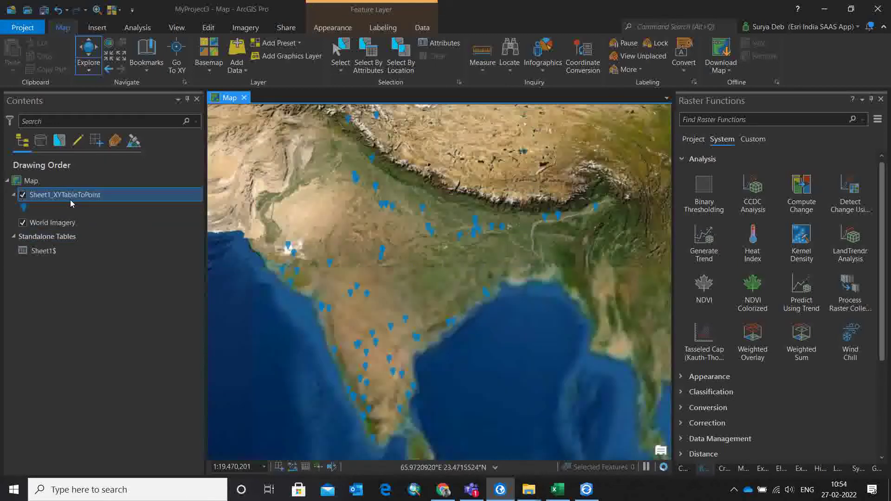
Start exporting the Sheet1_XYTableToPoint features, with the 31st jan to 1 feb folder in E:\Tech support Training 2022 as output location.
right_click(106, 200)
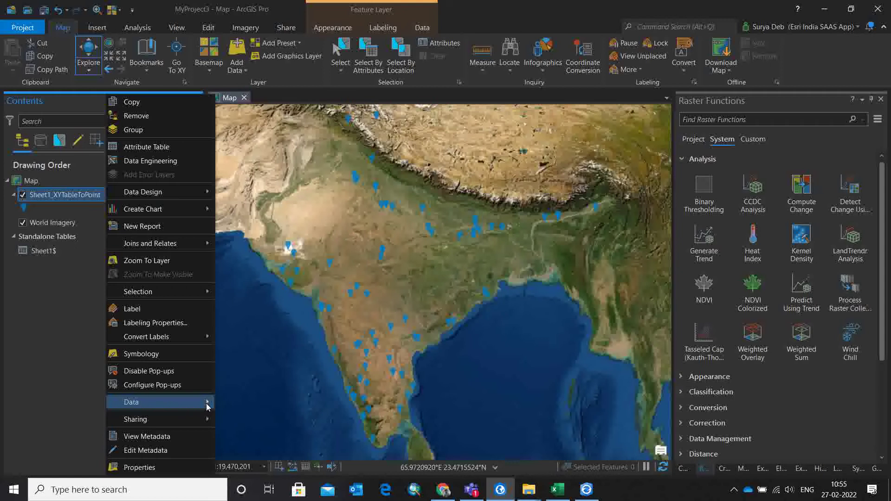
mouse_move(207, 407)
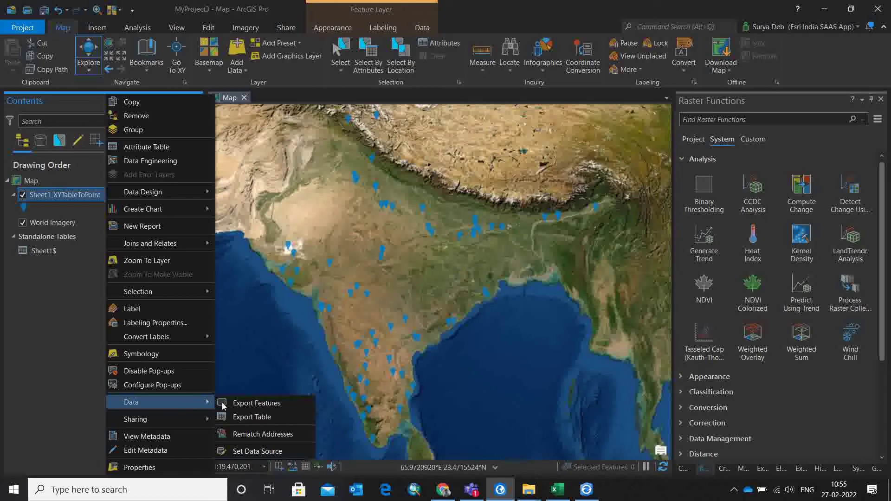
left_click(252, 404)
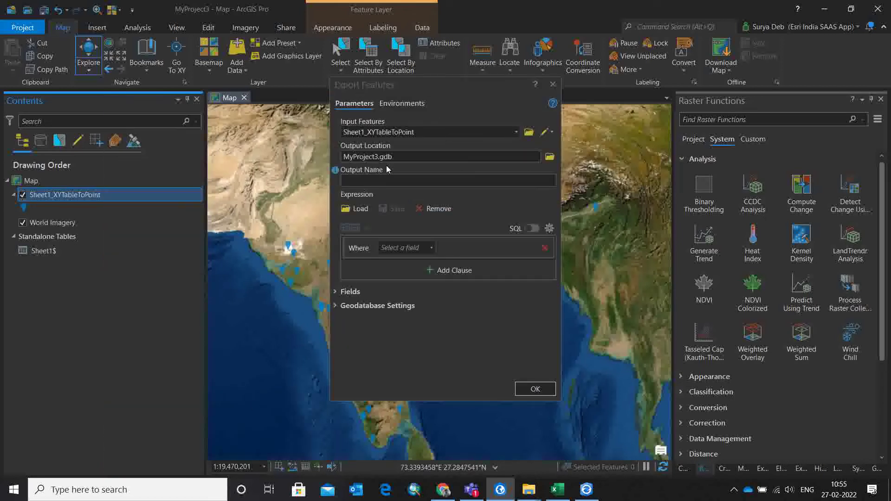
left_click(550, 159)
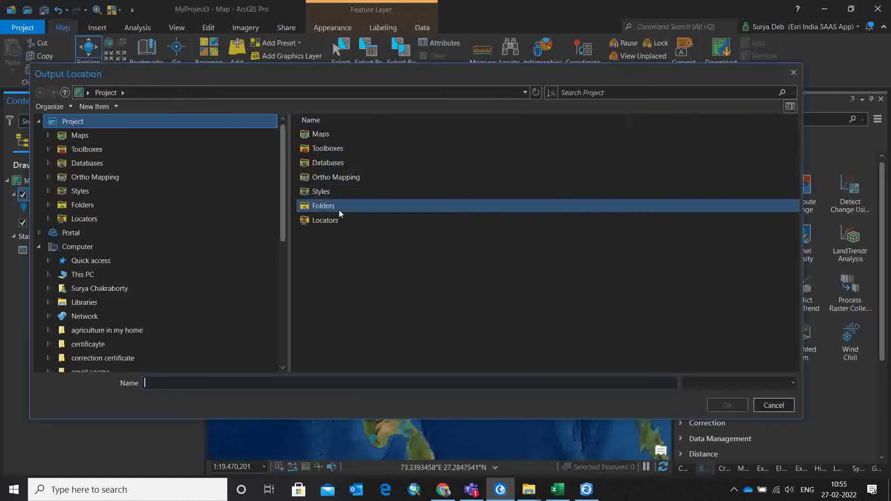
double_click(328, 208)
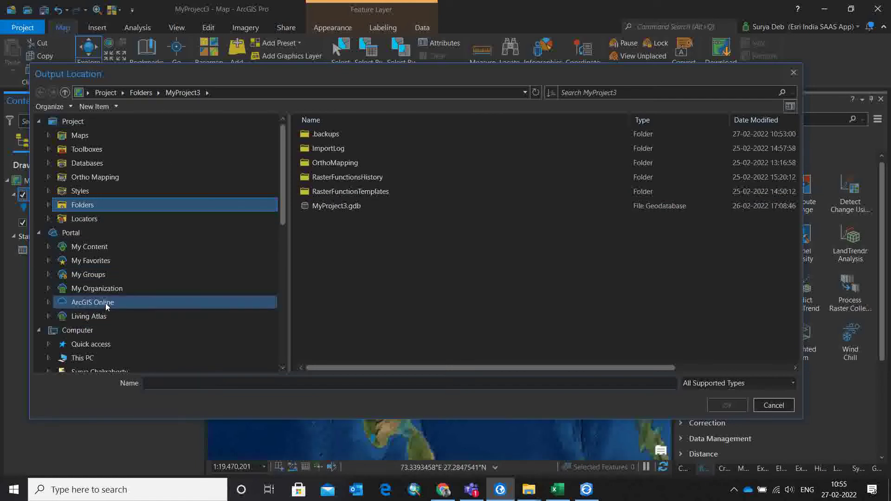
scroll(104, 297, "down", 2)
left_click(81, 274)
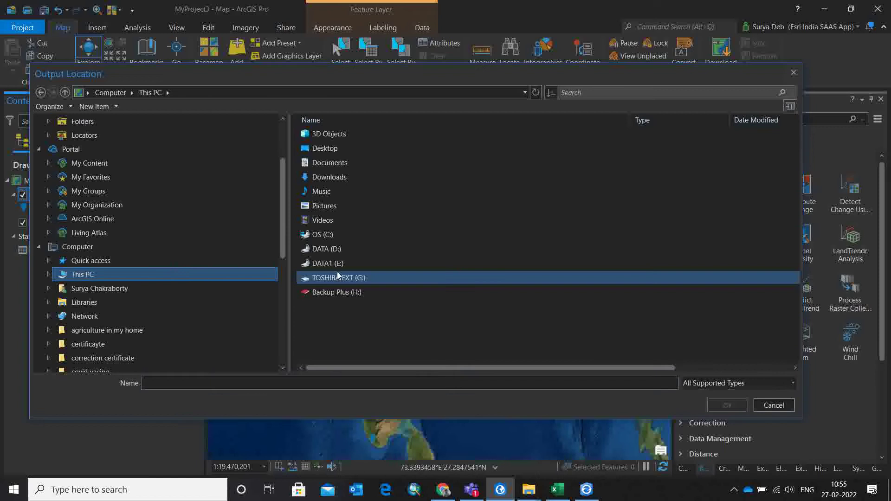
double_click(339, 263)
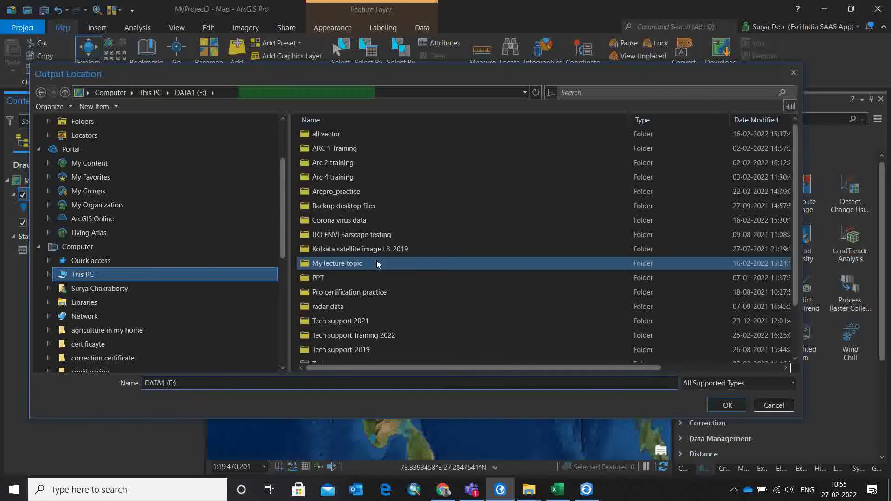
double_click(338, 335)
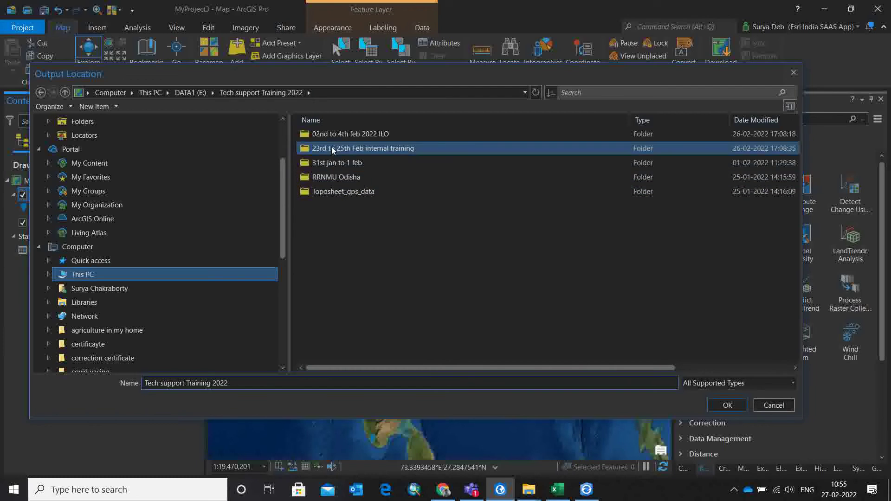
double_click(331, 147)
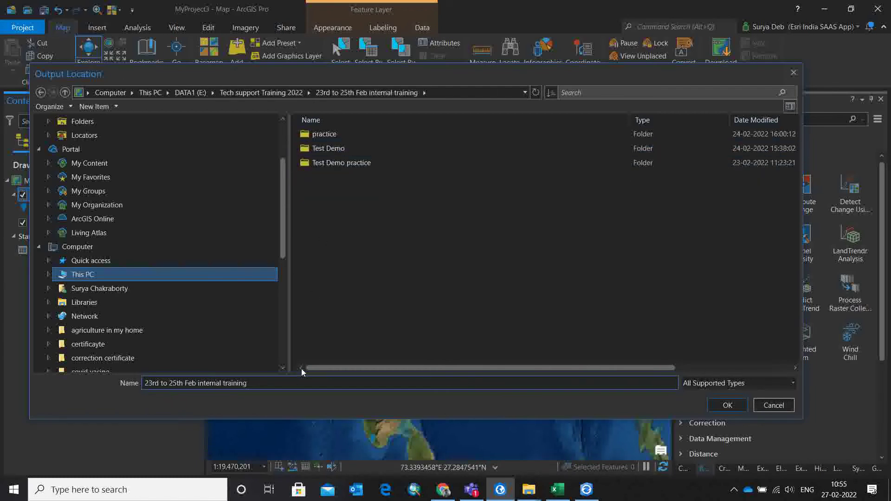
left_click(262, 93)
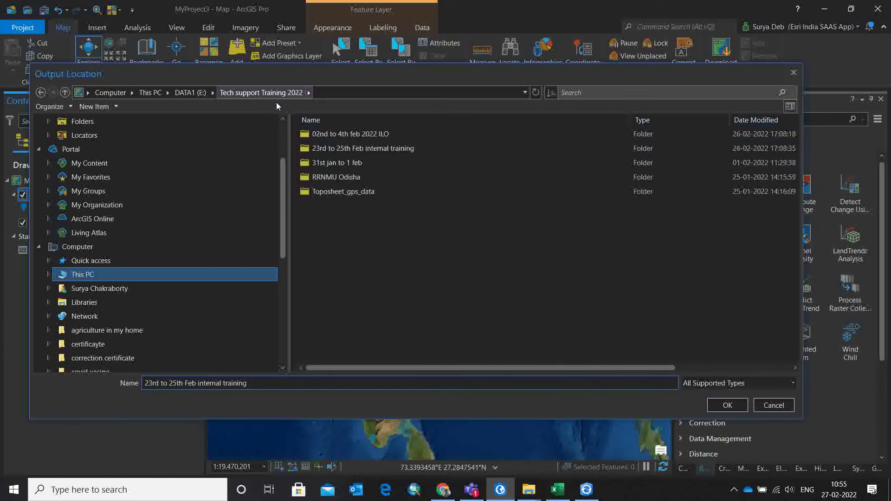
left_click(334, 163)
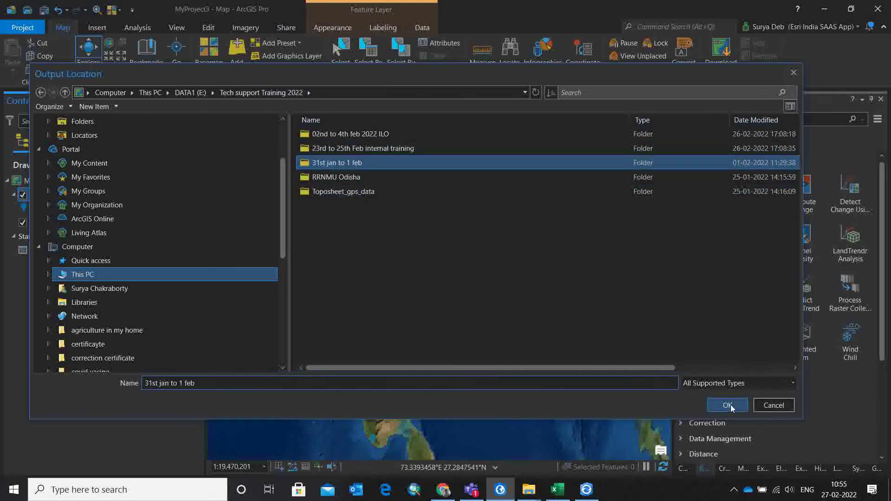
double_click(315, 161)
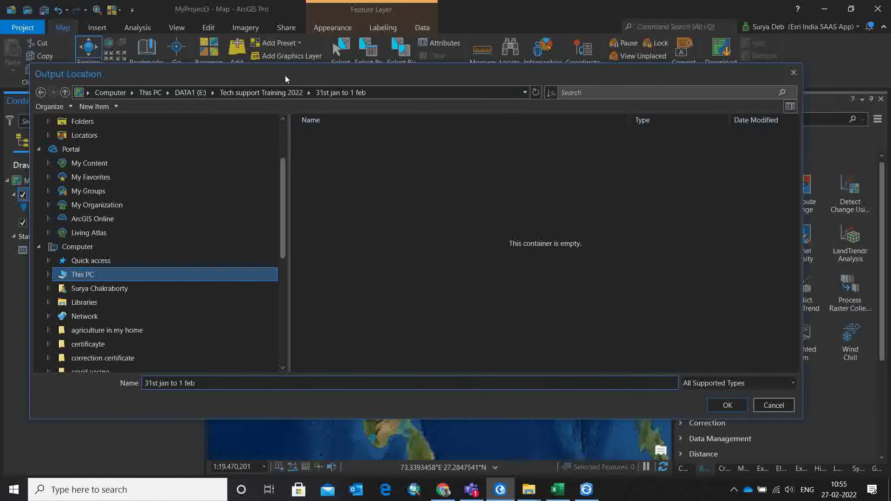
left_click(263, 89)
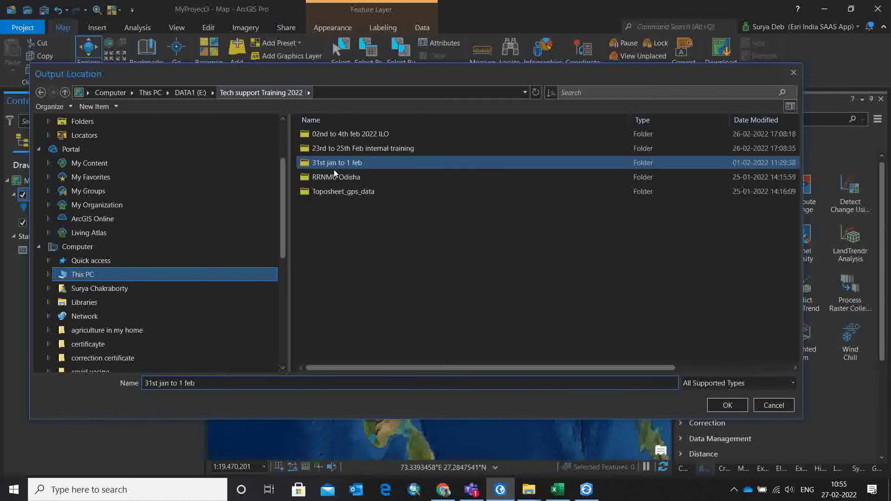
left_click(728, 407)
Name the exported feature dataset GPS and run the export.
left_click(364, 180)
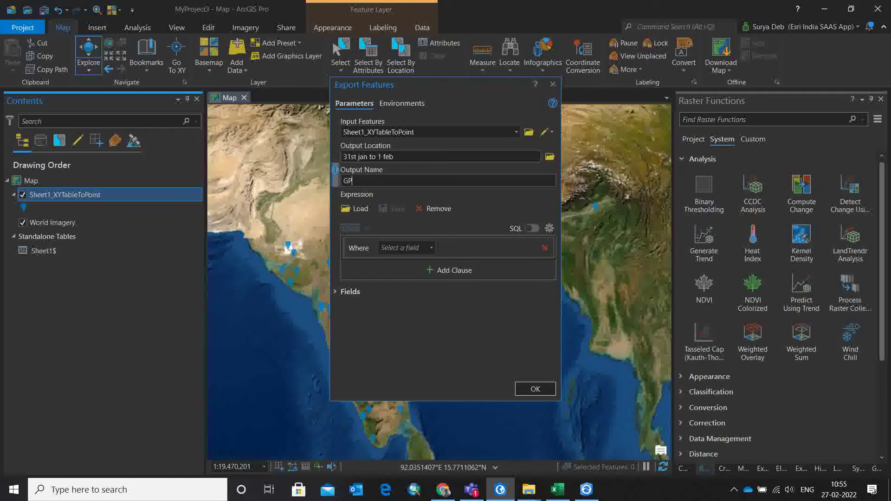
type("GPS")
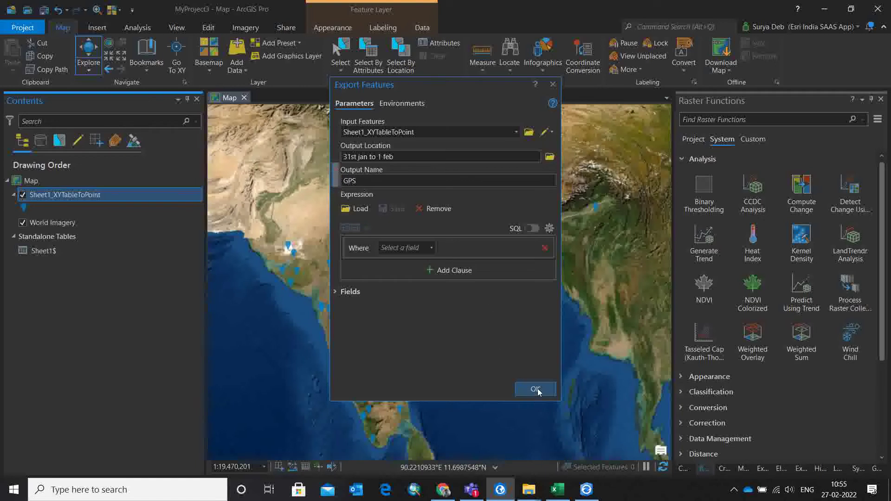
left_click(535, 390)
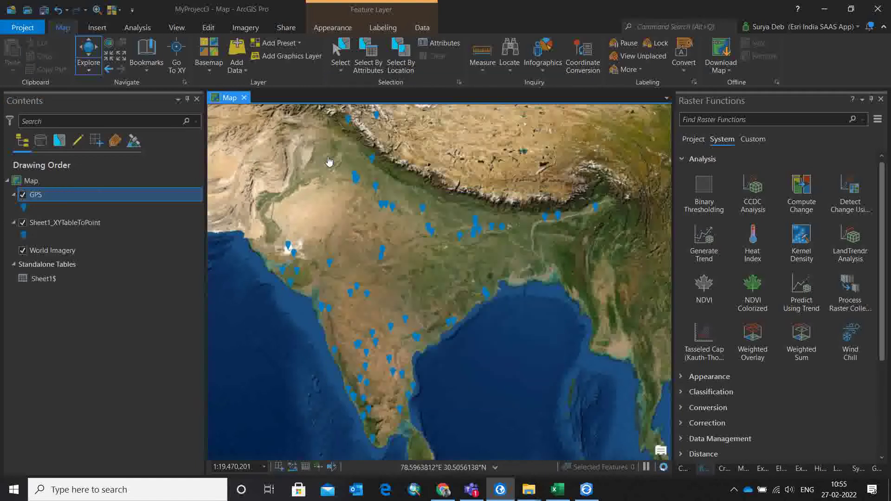
Remove the Sheet1_XYTableToPoint layer from the map and change the GPS layer's point symbol to Circle 4.
right_click(65, 228)
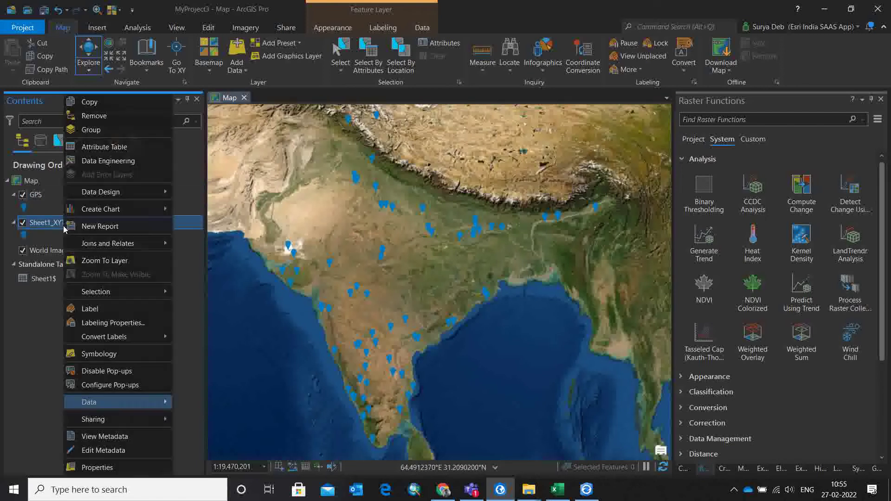
left_click(89, 117)
left_click(22, 209)
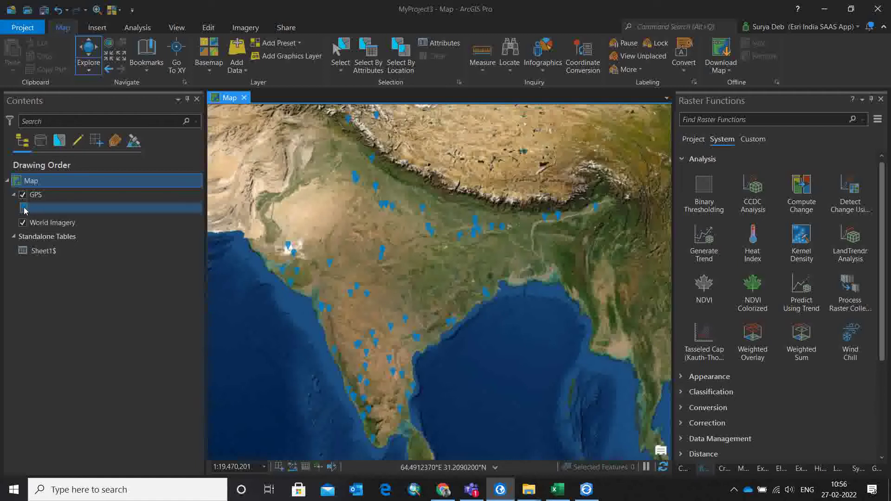
left_click(24, 210)
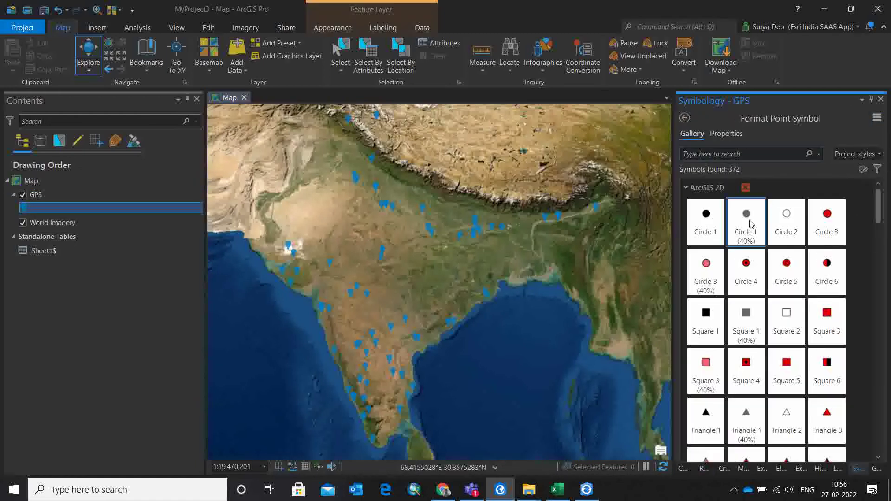
left_click(742, 276)
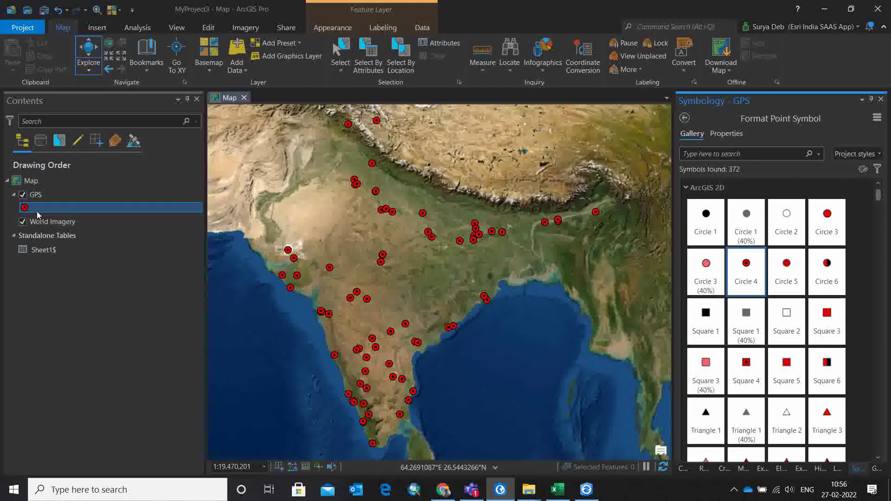
left_click(238, 69)
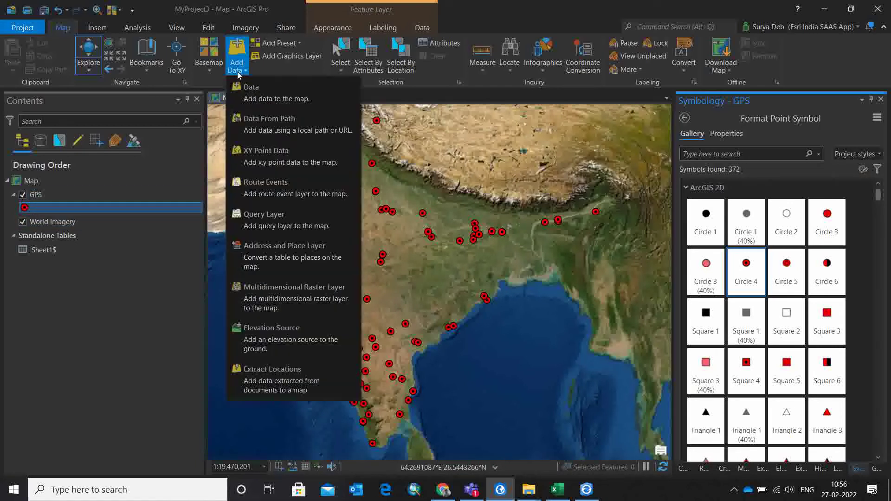
left_click(260, 99)
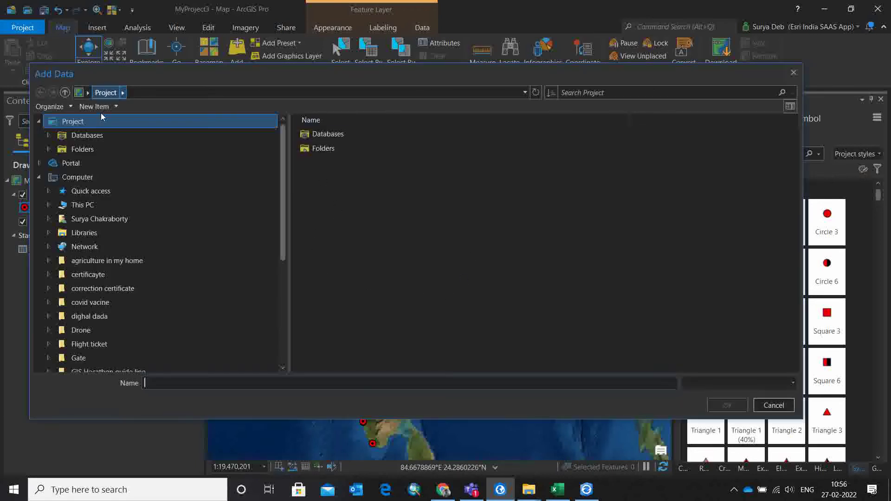
left_click(78, 177)
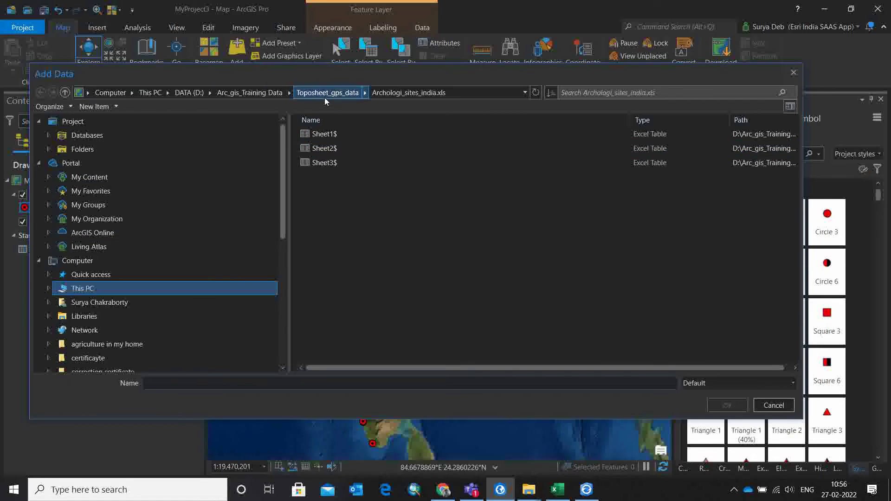
left_click(794, 73)
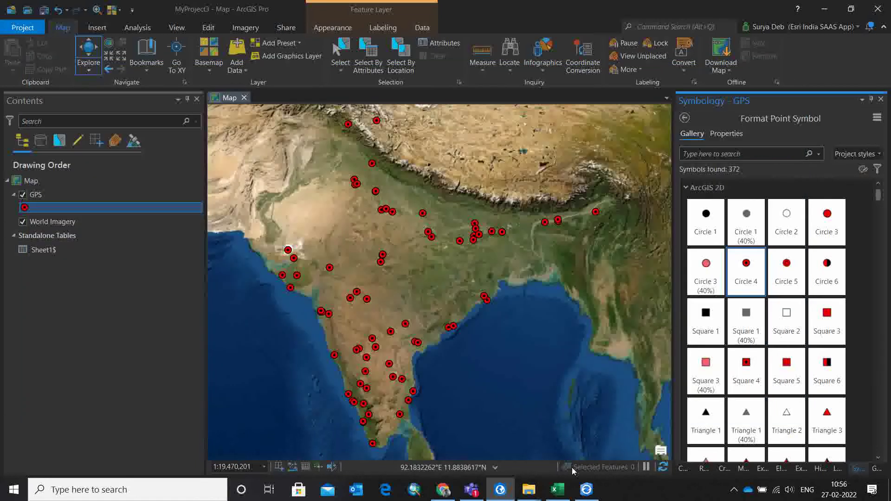
Switch to File Explorer and look at the exported GPS files in E:\Tech support Training 2022\31st jan to 1 feb.
mouse_move(529, 493)
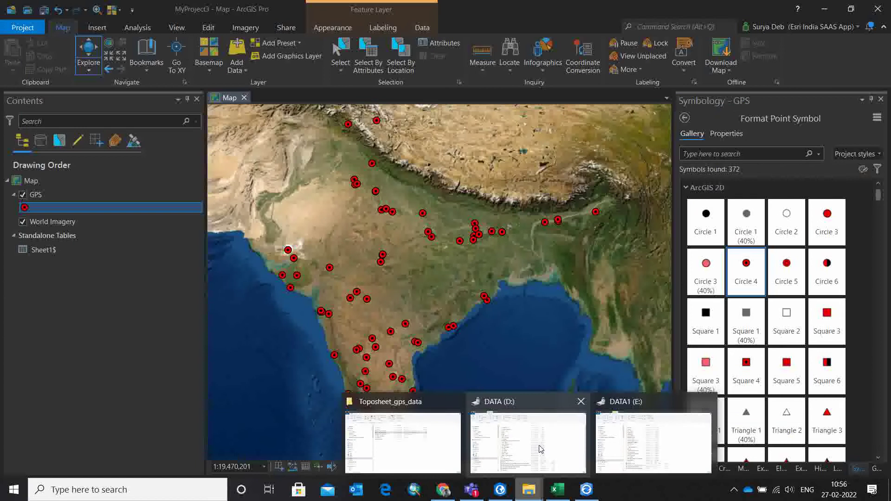
left_click(397, 443)
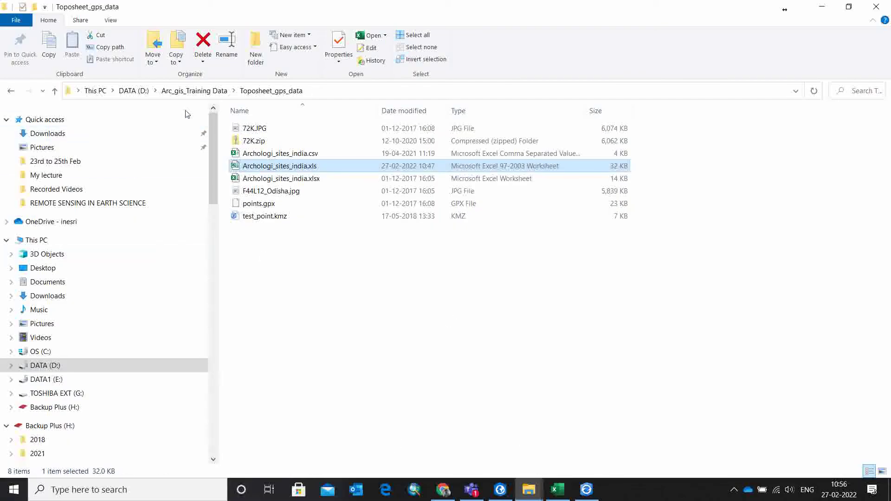
left_click(56, 379)
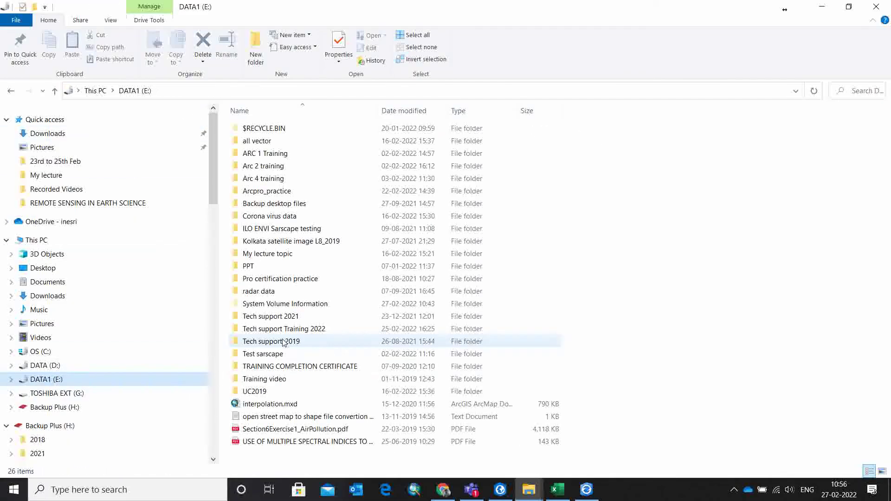
double_click(289, 331)
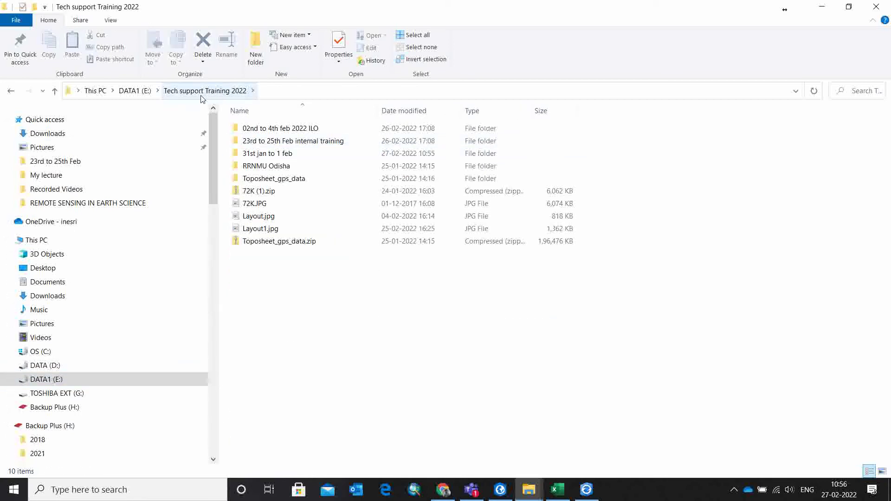
double_click(269, 154)
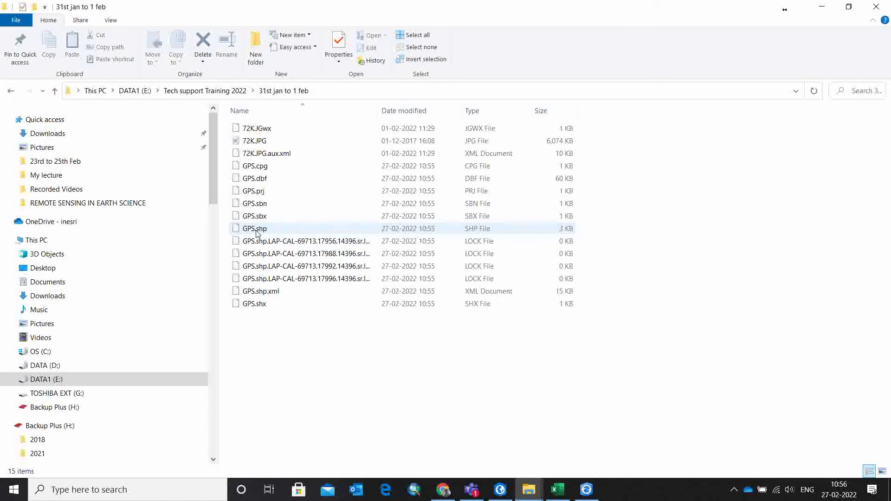
Switch to ArcGIS Earth and add the GPS.shp file from E:\Tech support Training 2022\31st jan to 1 feb.
left_click(586, 490)
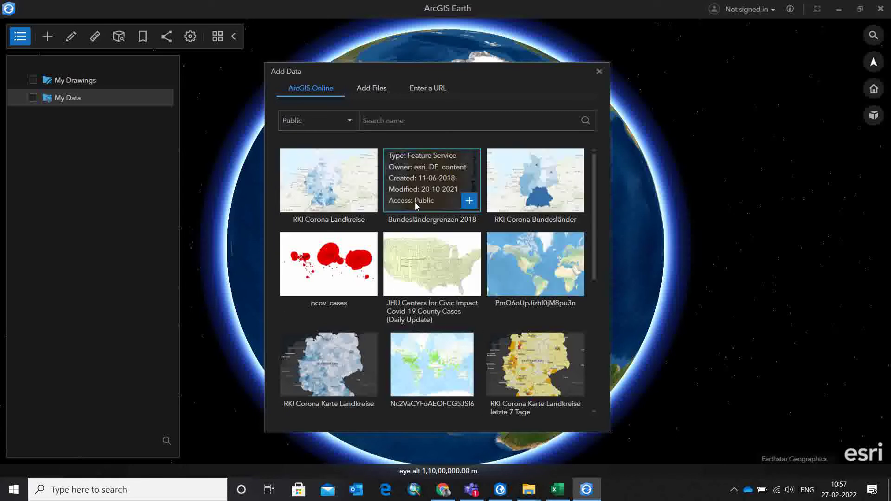
left_click(379, 104)
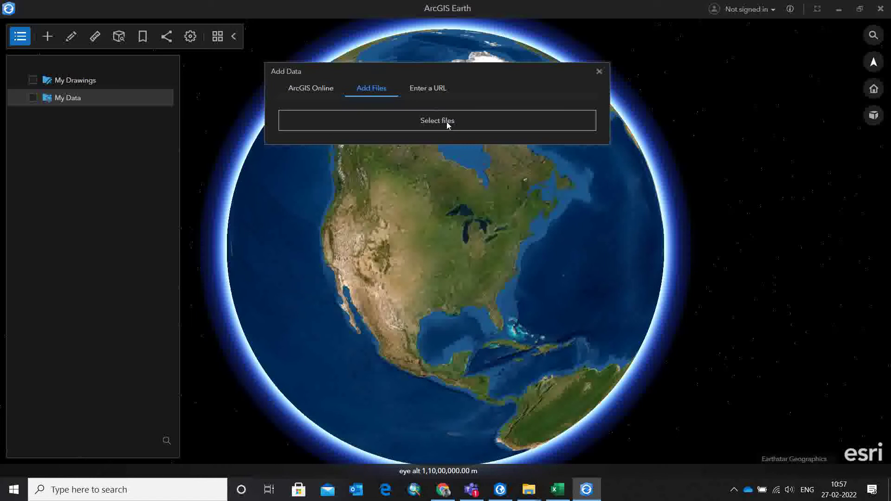
left_click(426, 127)
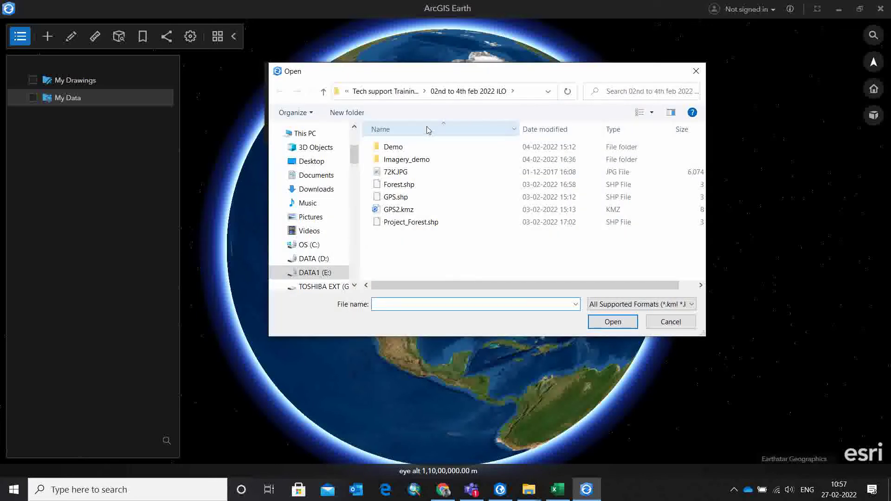
left_click(385, 91)
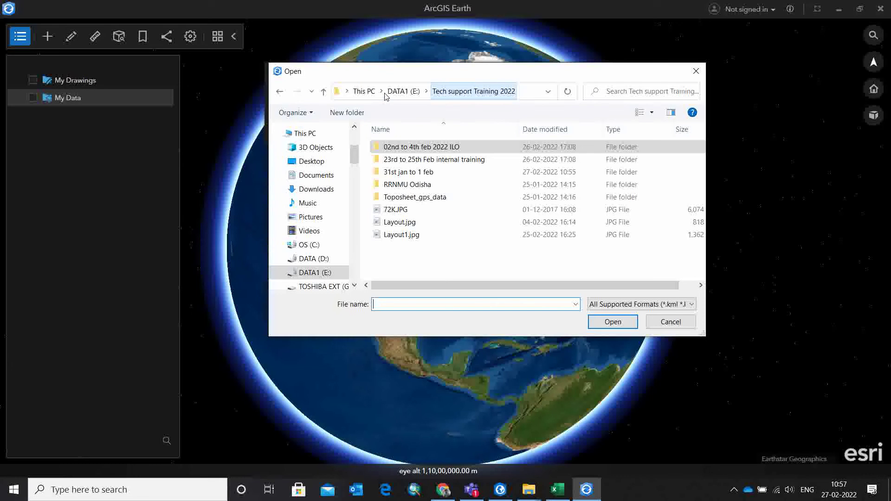
double_click(408, 172)
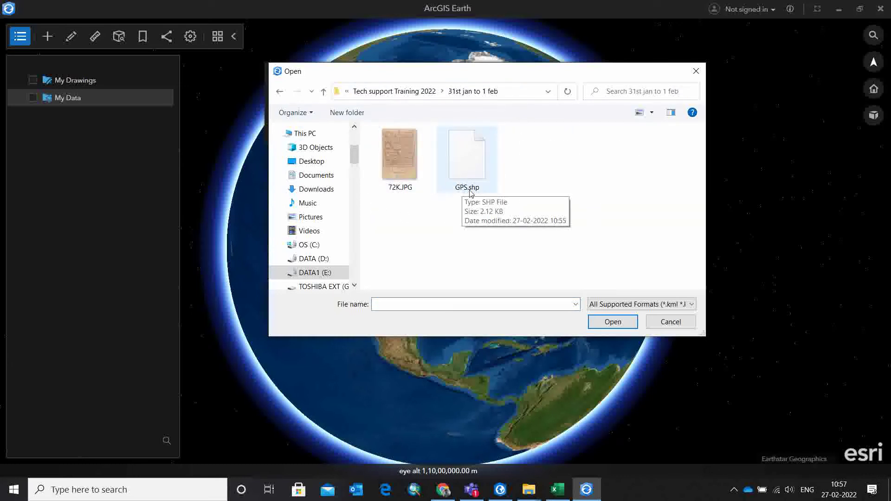
left_click(468, 159)
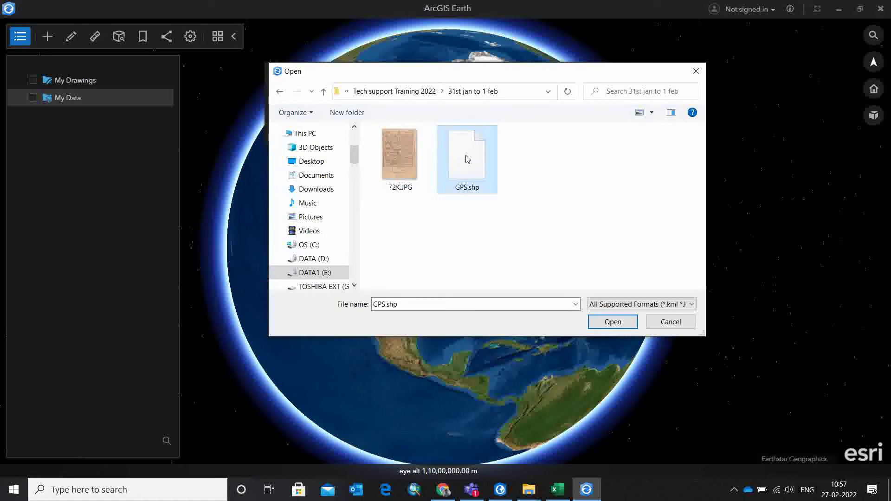
left_click(611, 321)
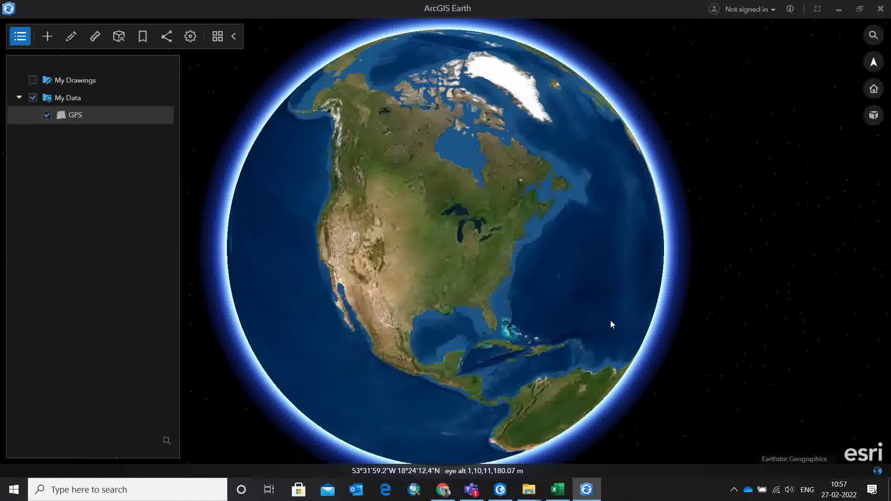
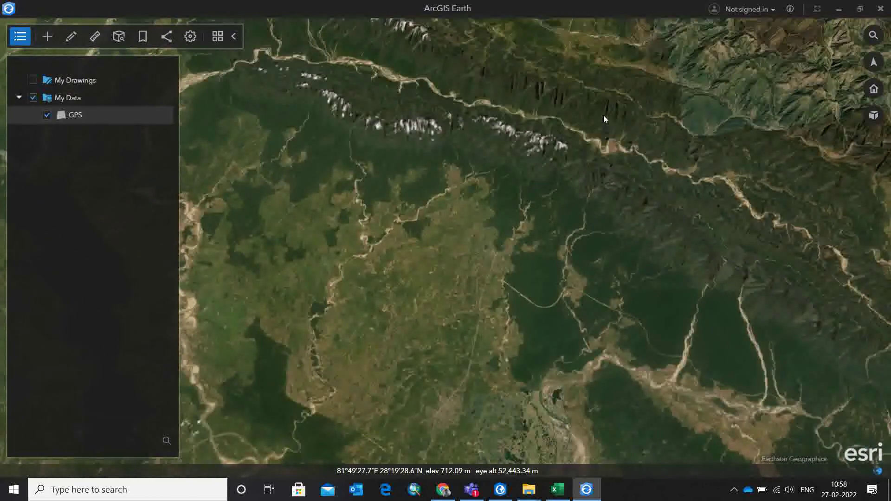
Examine the mountain ridges and river valleys around 28°09'N 81°54'E up close in a tilted 3D view.
scroll(604, 112, "up", 2)
scroll(584, 223, "up", 4)
scroll(619, 222, "up", 3)
scroll(625, 145, "up", 4)
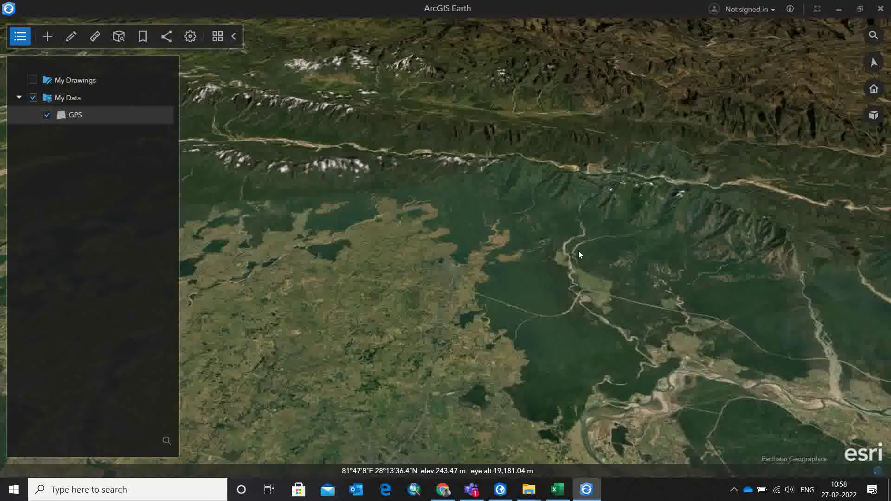
right_click(591, 246)
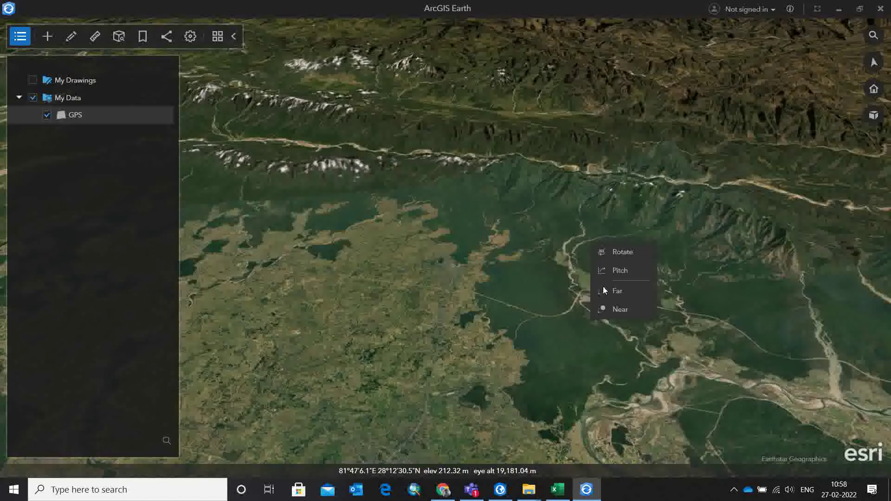
left_click(618, 309)
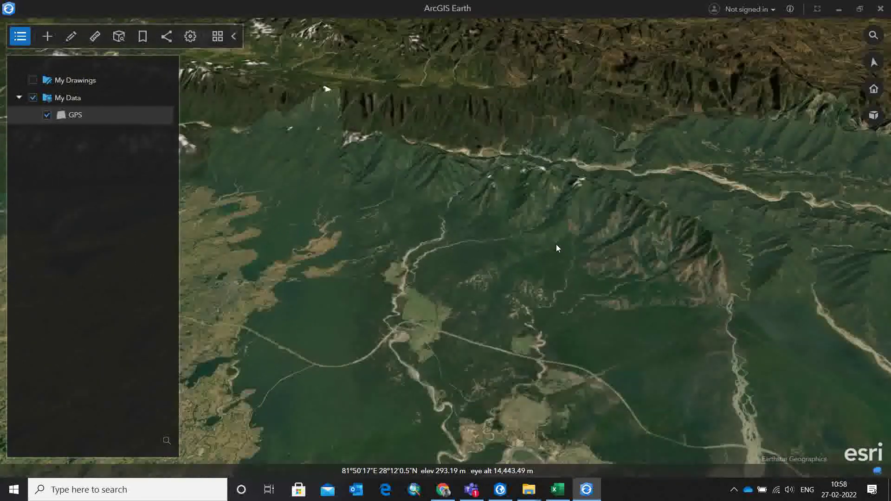
right_click(556, 246)
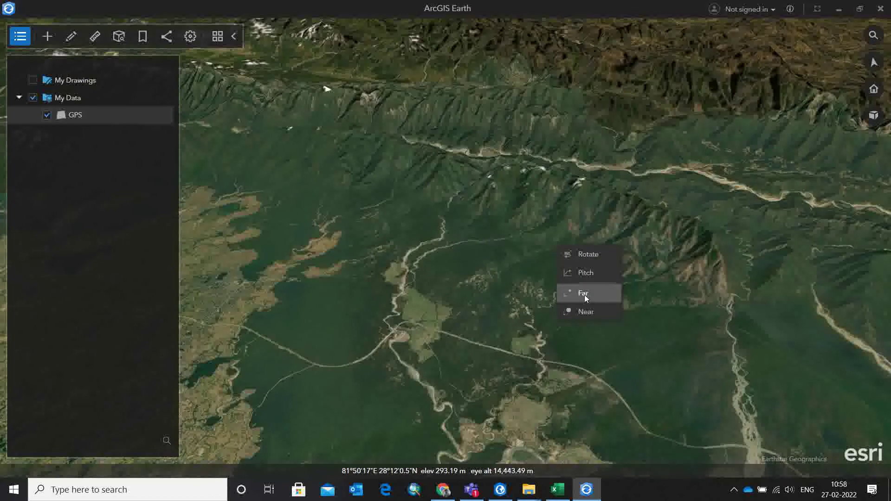
left_click(584, 294)
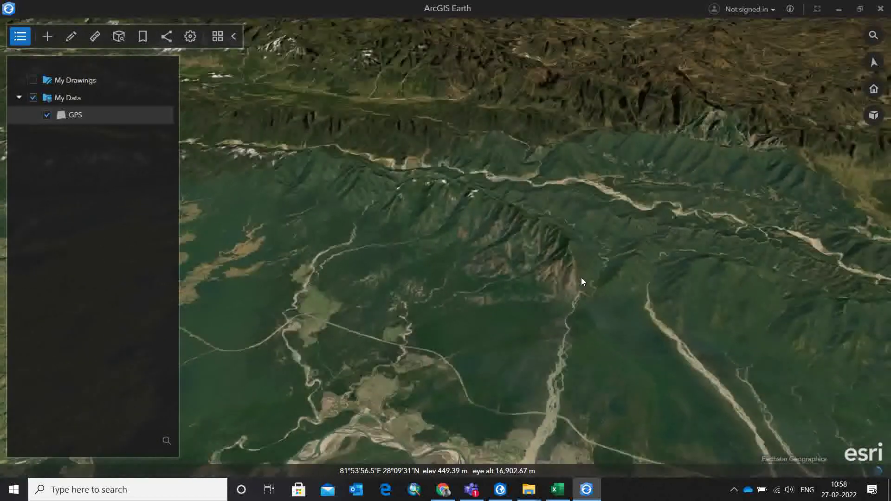
right_click(581, 278)
left_click(596, 311)
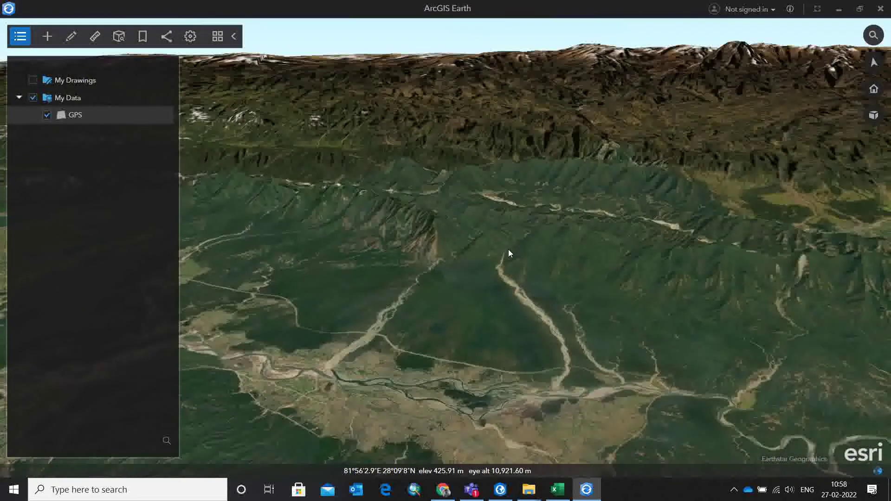
right_click(453, 249)
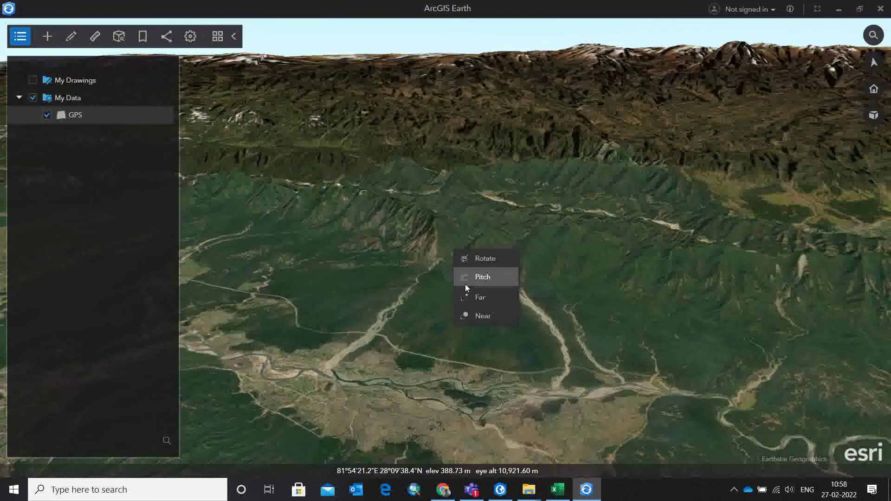
left_click(467, 313)
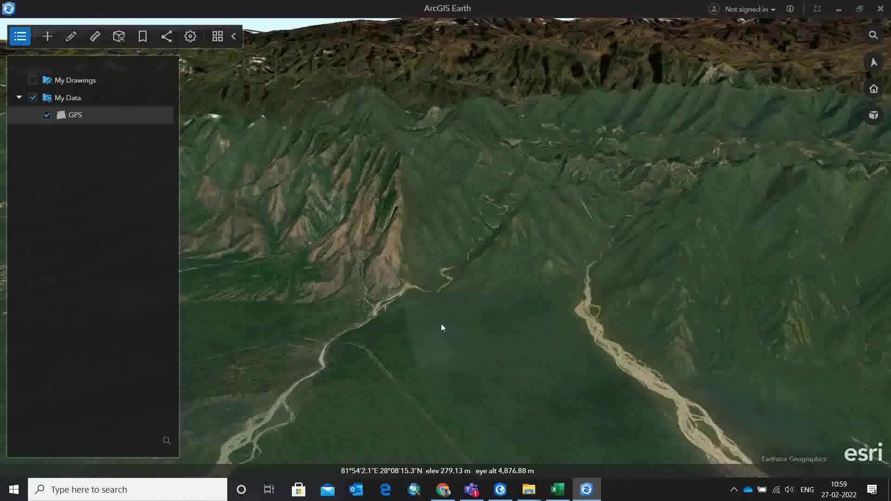
right_click(453, 300)
left_click(460, 306)
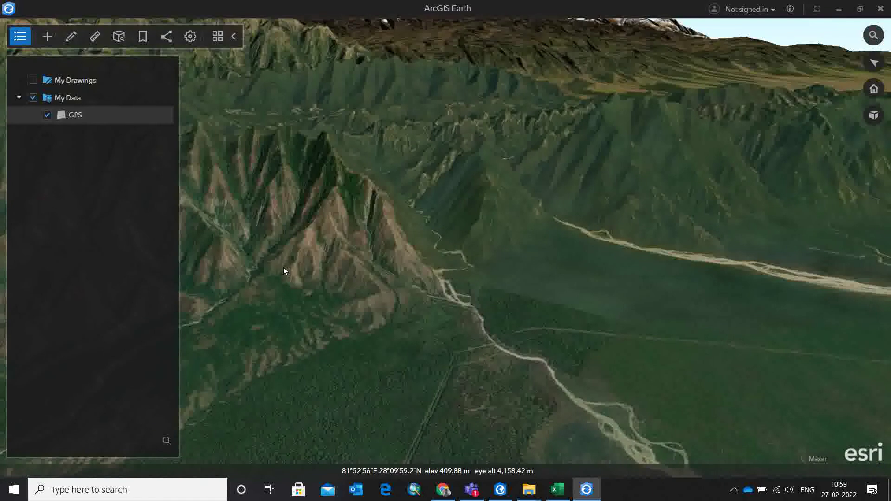
Measure a path over the terrain from the bare mountain slope across the valley and next ridge, with Elevation Profile enabled.
left_click(95, 37)
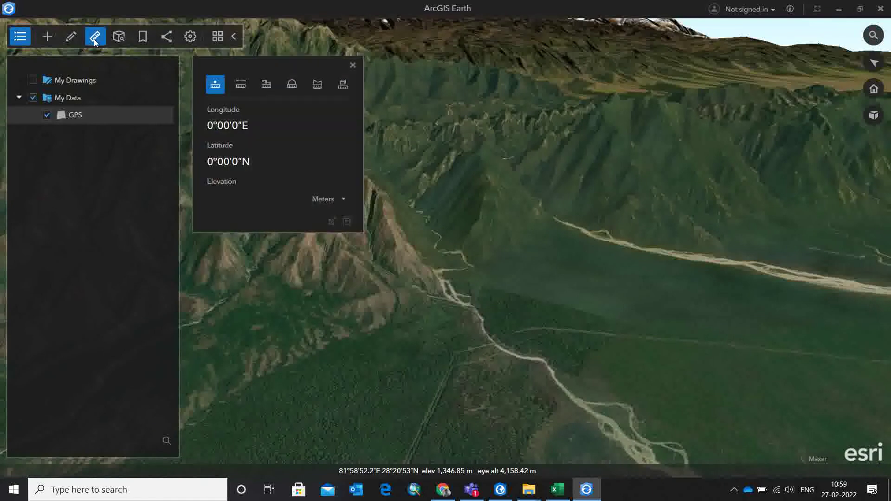
left_click(263, 88)
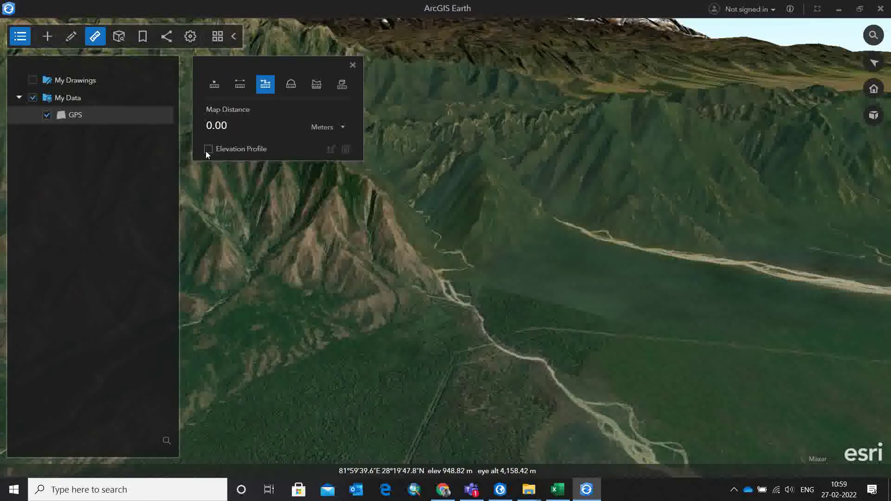
left_click(264, 251)
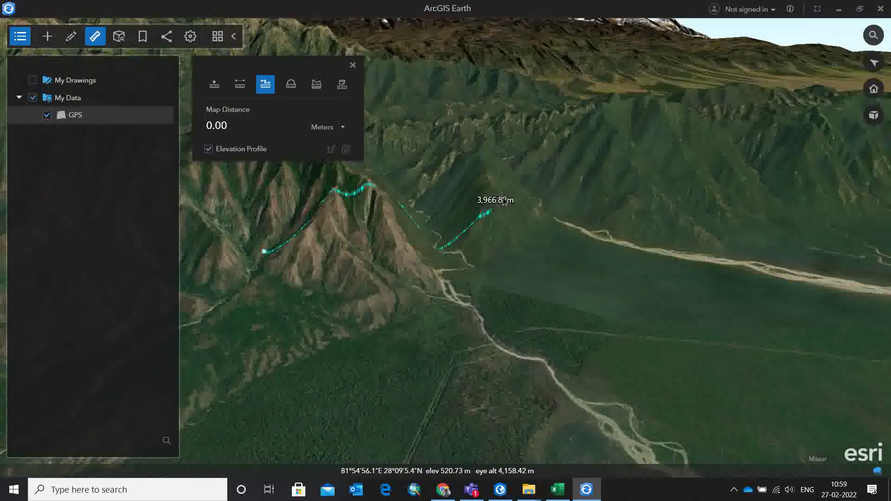
double_click(533, 194)
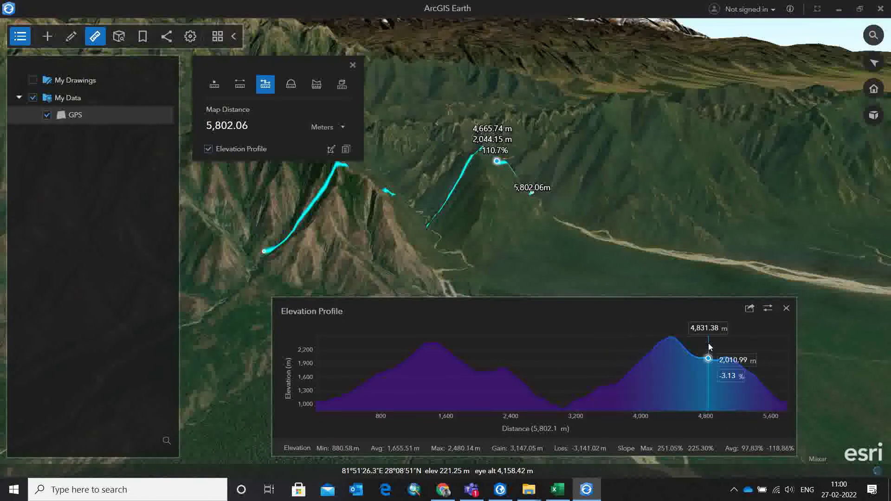
Export the elevation profile as Elevation Profile.png to the 31st jan to 1 feb folder and open the image from File Explorer.
left_click(750, 308)
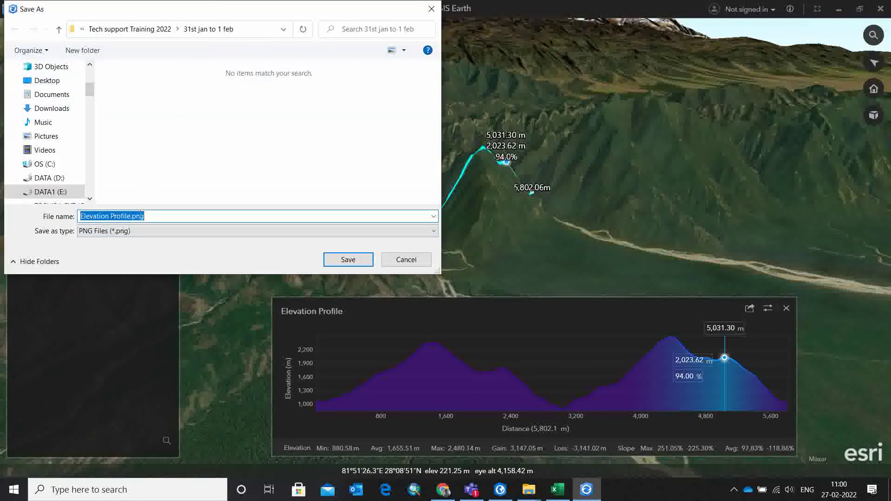
left_click(344, 261)
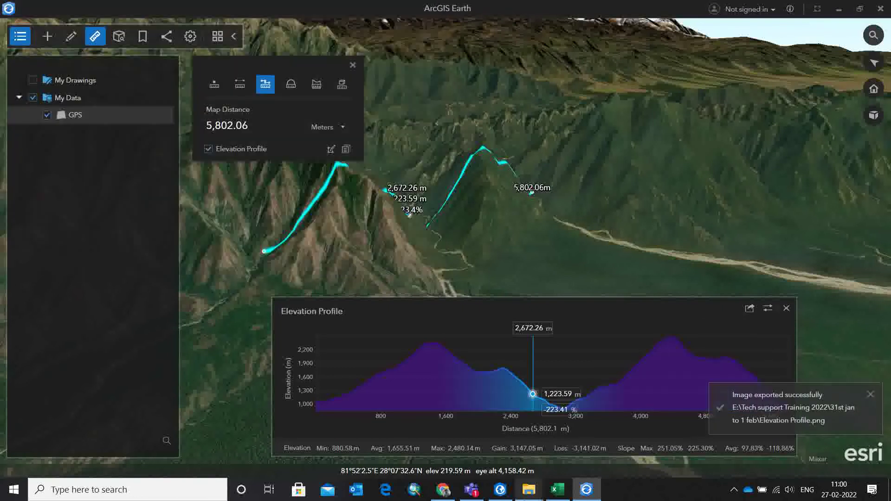
mouse_move(523, 495)
left_click(505, 455)
left_click(403, 443)
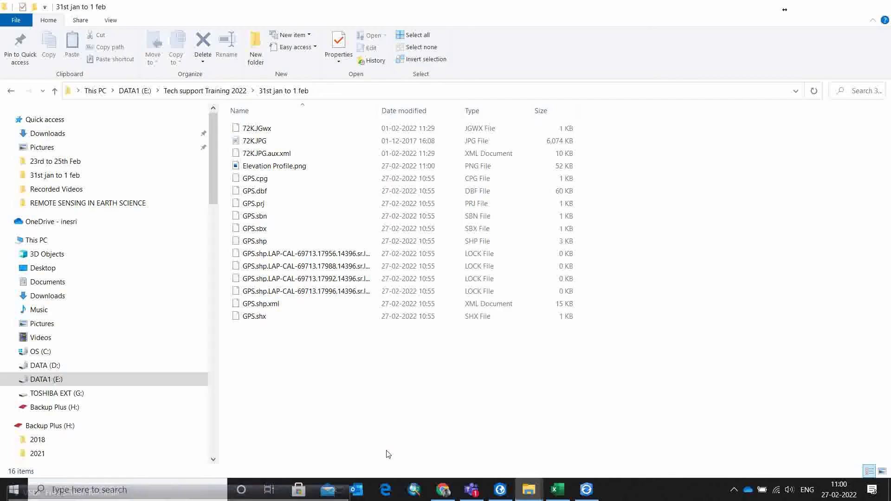
double_click(262, 166)
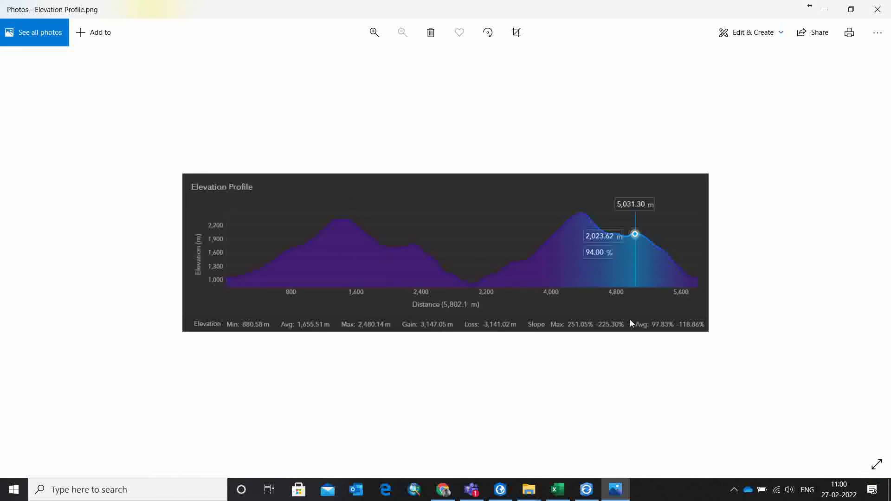
Back in ArcGIS Earth, close the elevation profile and add Export_Output_4.shp from D:\Arc_gis_Training Data\Bhubaneshwar data\vector.
left_click(586, 490)
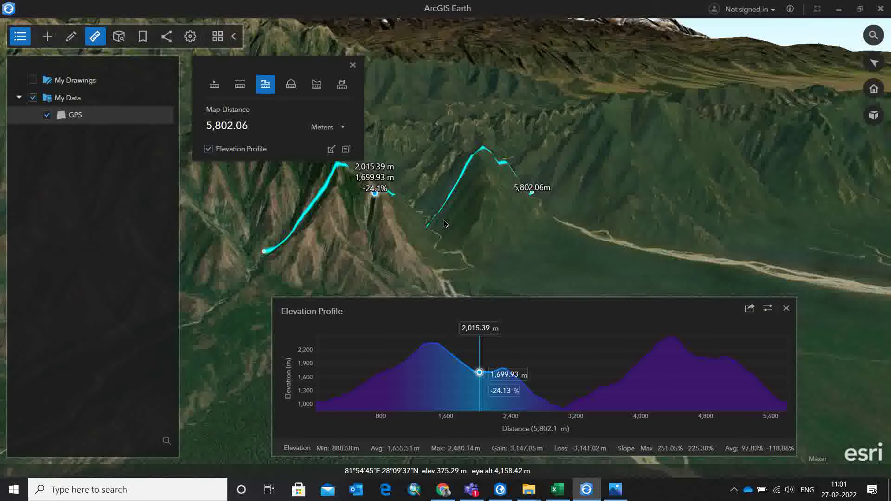
left_click(787, 309)
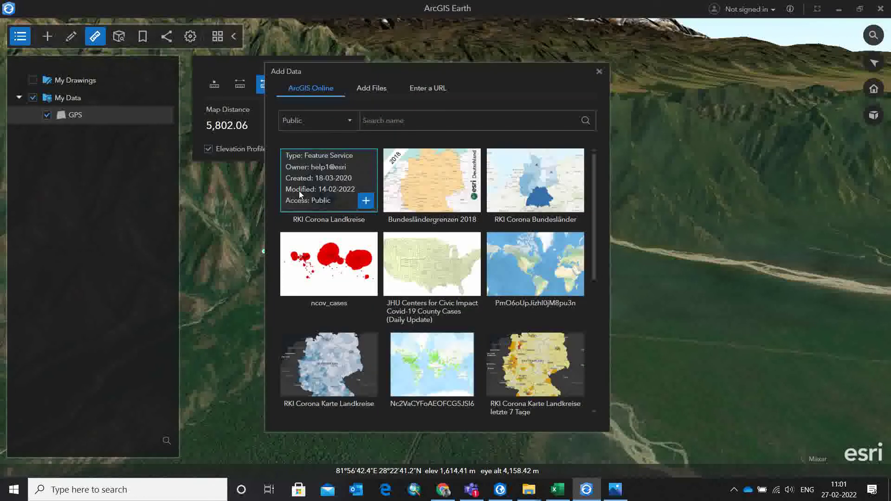
left_click(373, 87)
left_click(423, 122)
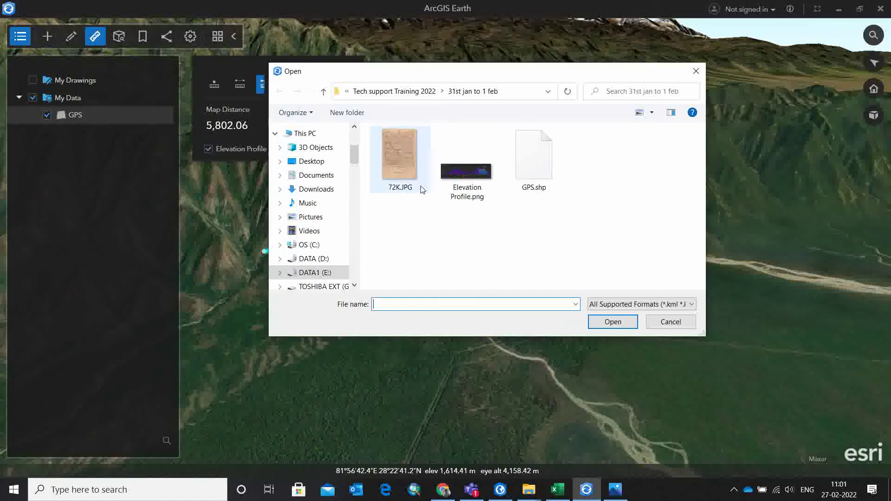
scroll(355, 210, "down", 1)
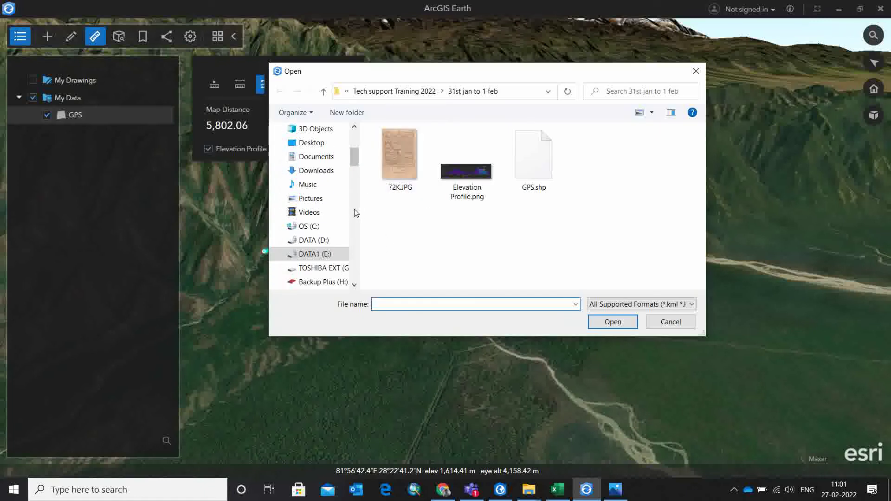
left_click(308, 242)
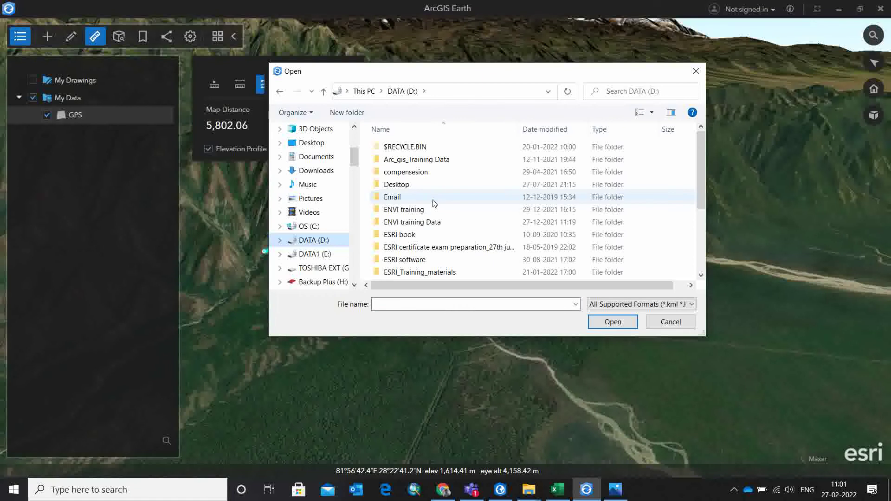
double_click(431, 159)
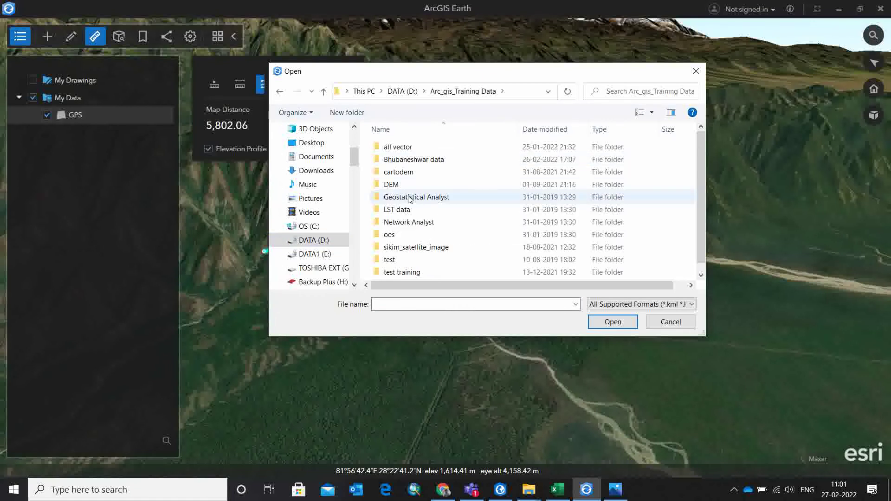
double_click(404, 159)
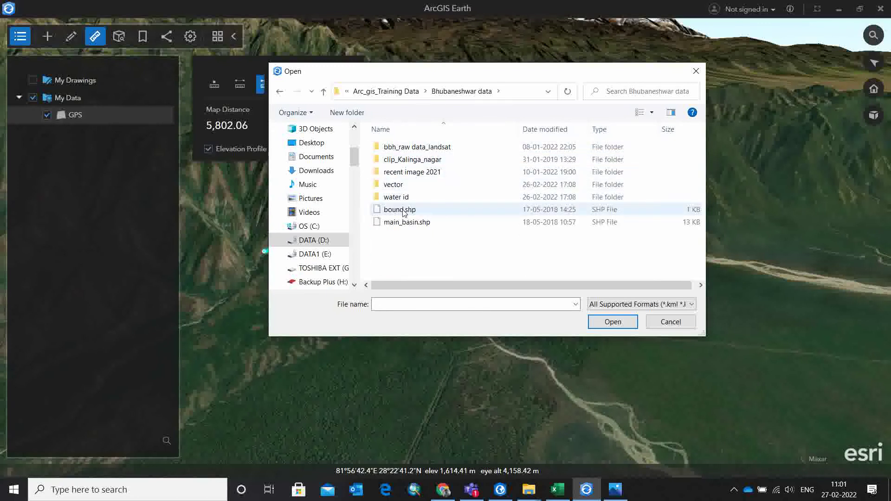
double_click(397, 184)
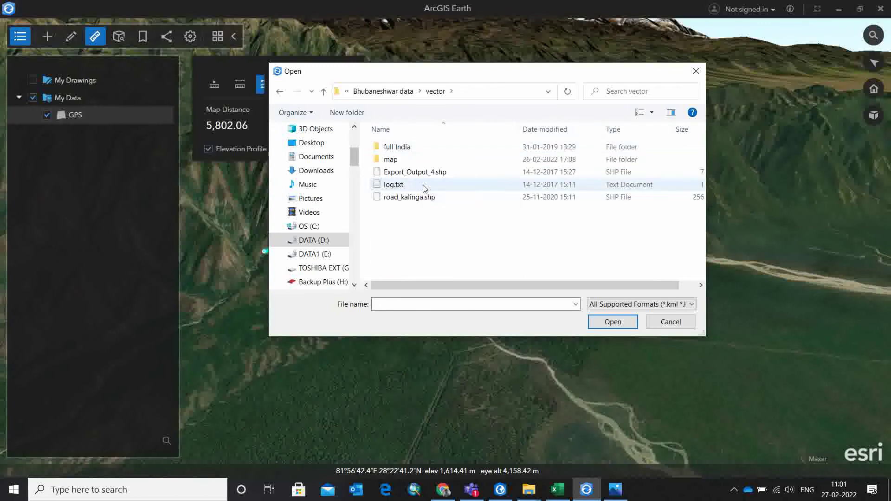
left_click(417, 176)
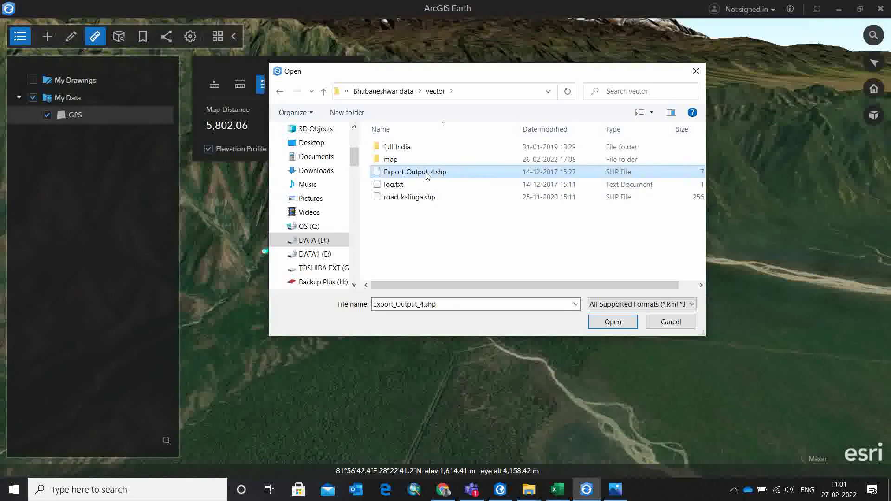
left_click(613, 322)
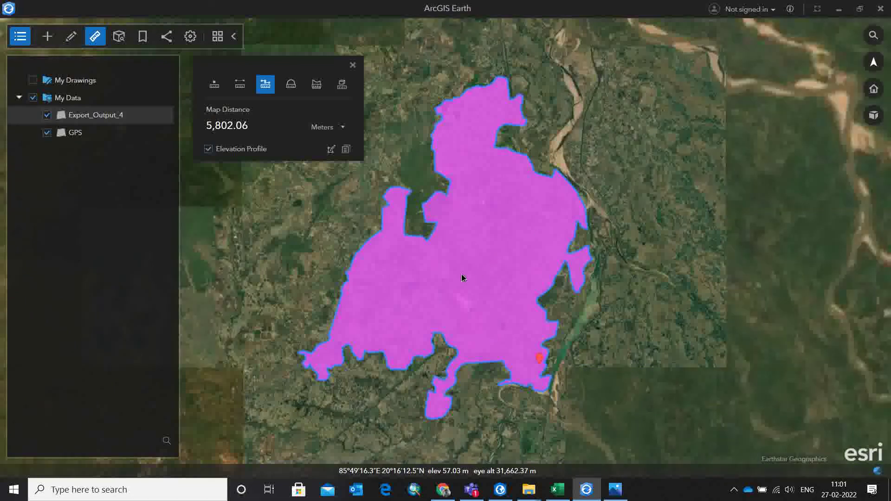
Toggle the Export_Output_4 layer to compare the city boundary with the satellite imagery underneath, leaving the layer hidden.
left_click(47, 117)
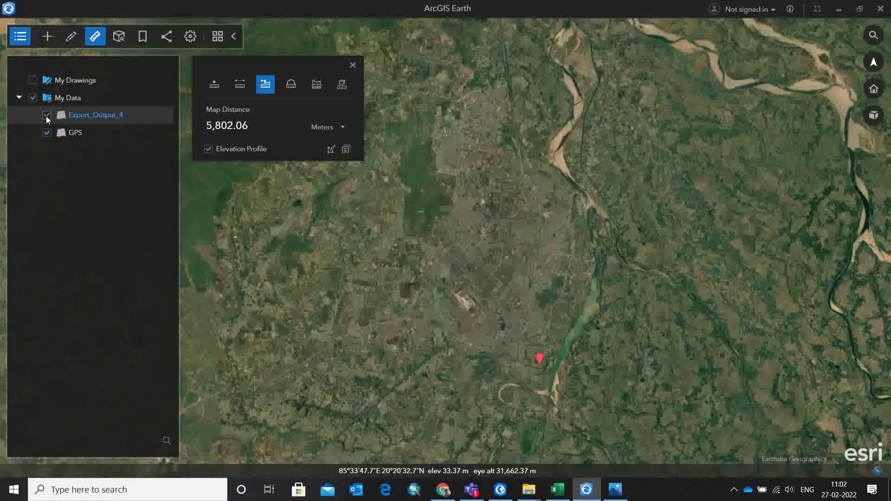
left_click(46, 116)
left_click(47, 116)
left_click(46, 116)
left_click(47, 116)
left_click(47, 116)
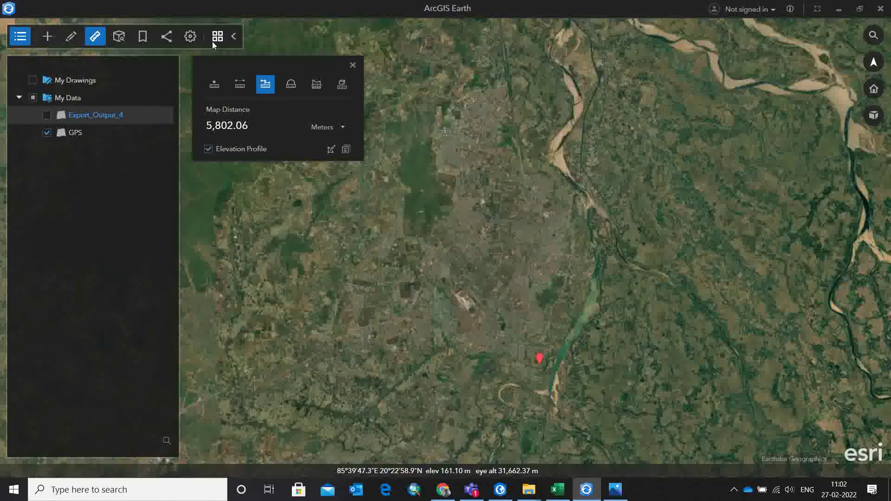
Review the terrain source Terrain3D and switch the basemap to Topographic.
left_click(213, 40)
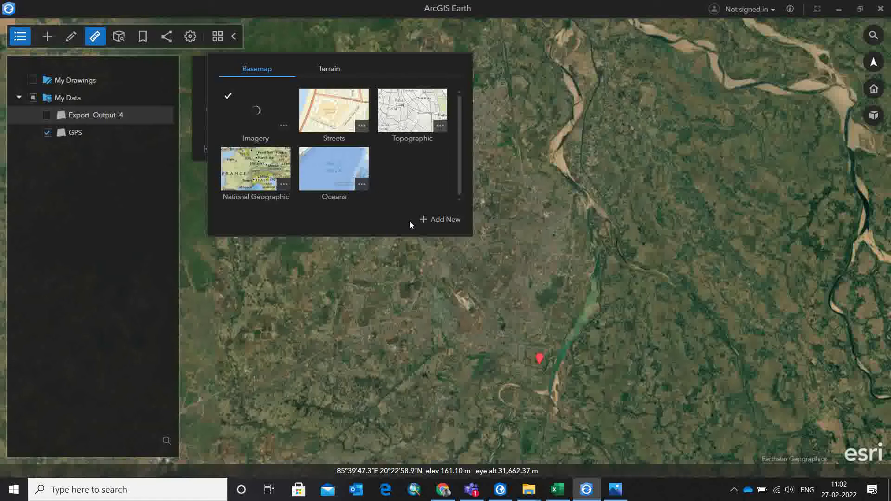
left_click(329, 67)
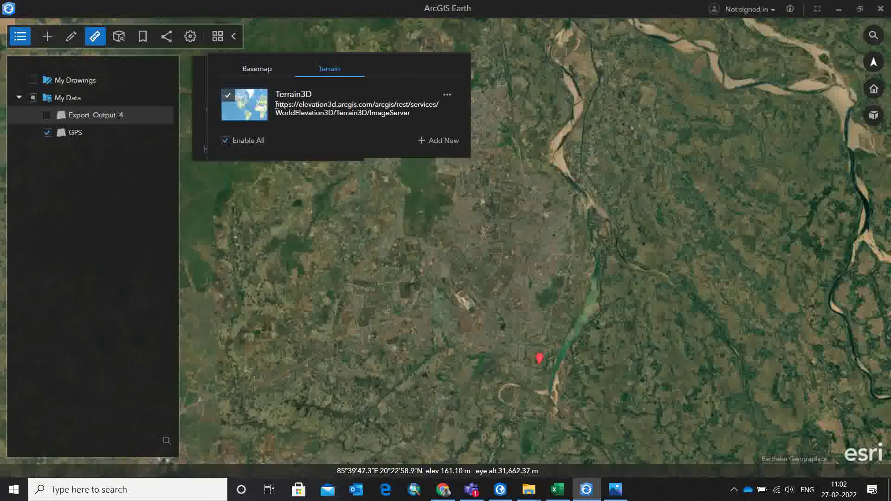
left_click(257, 69)
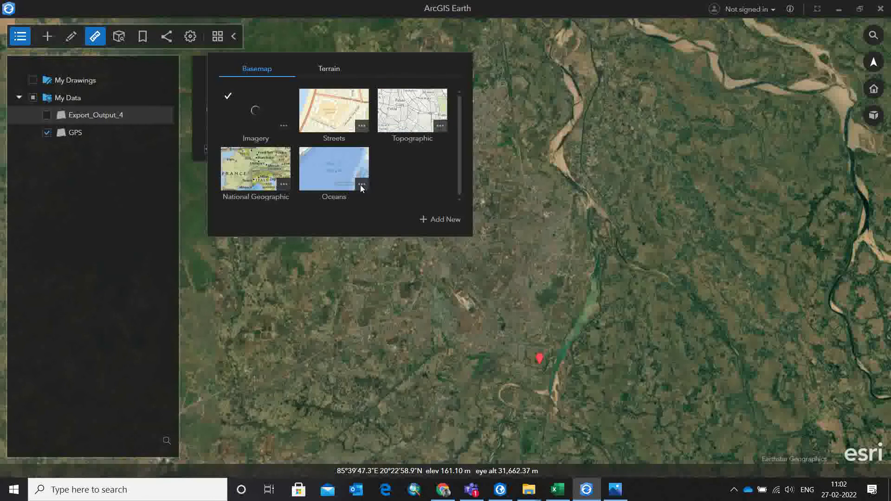
left_click(405, 112)
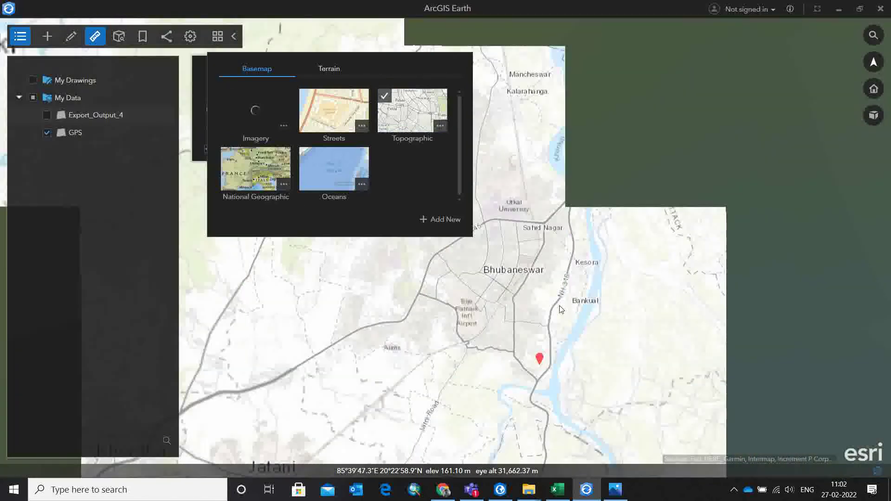
left_click(49, 120)
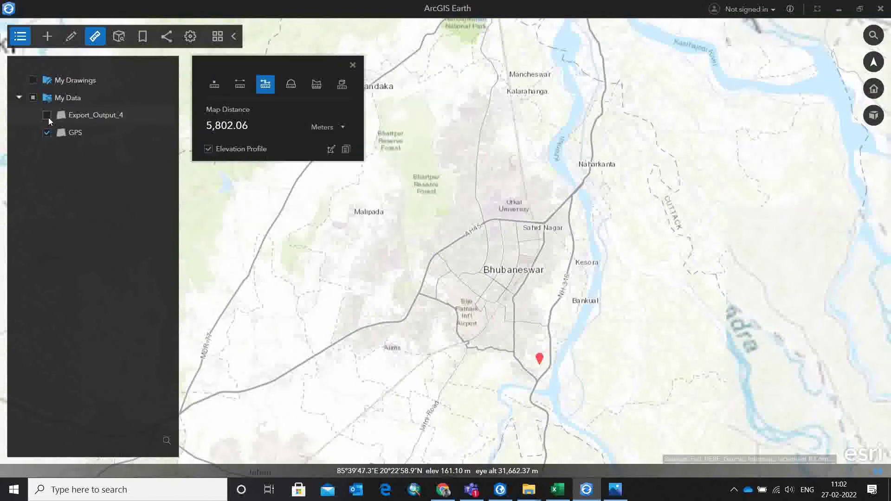
Compare the Export_Output_4 boundary with the Topographic basemap by toggling the layer, leaving it hidden.
left_click(46, 116)
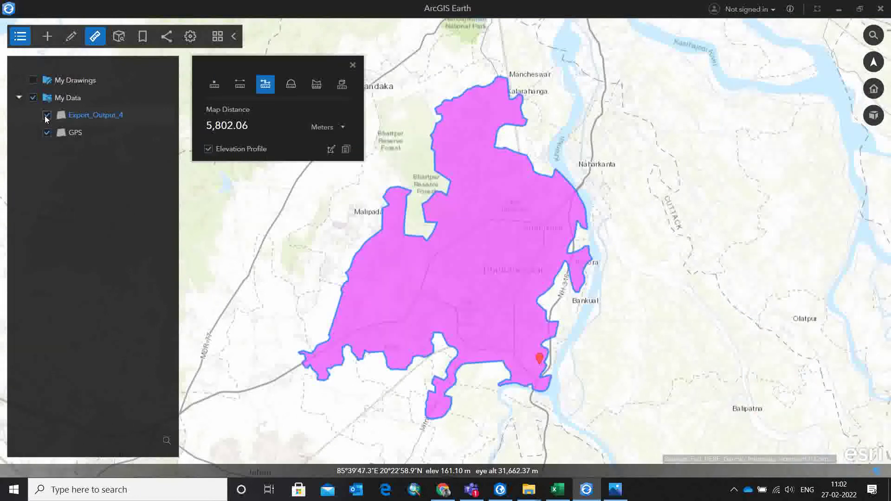
left_click(46, 116)
left_click(46, 116)
left_click(46, 116)
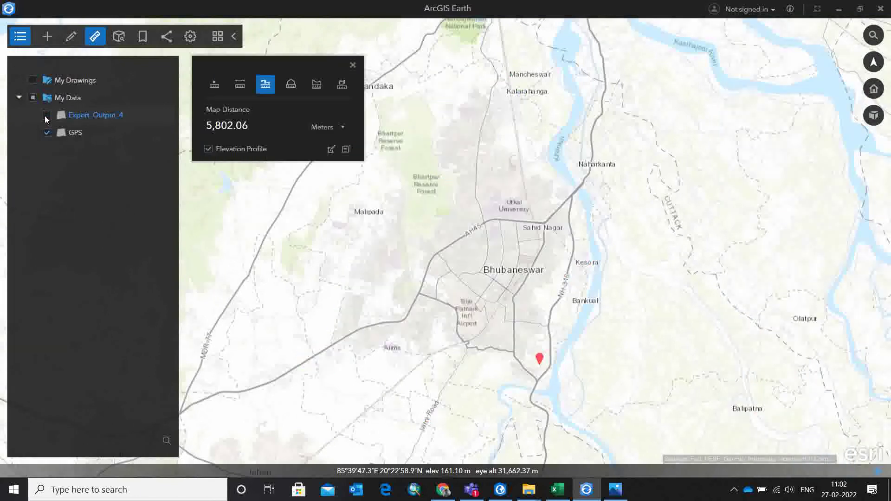
Change the basemap to Imagery and close the basemap gallery.
left_click(217, 36)
left_click(263, 111)
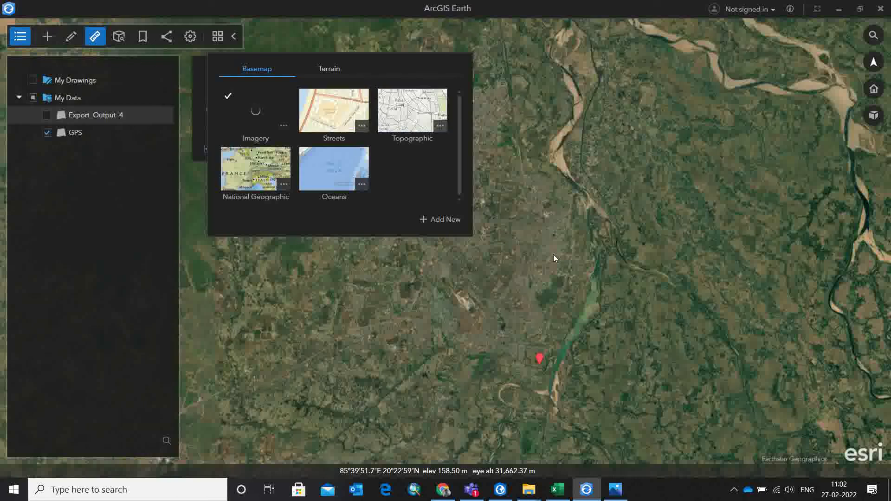
left_click(711, 229)
Examine the mountain foothills and river channels around 27°13'N 85°12'E up close in a tilted 3D view.
left_click_drag(534, 301, 545, 277)
scroll(545, 277, "down", 5)
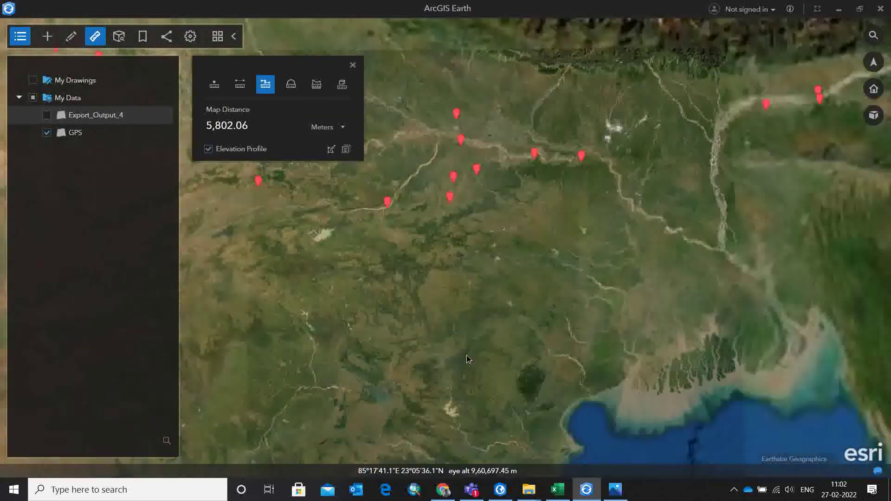
left_click_drag(487, 37, 487, 166)
scroll(487, 166, "up", 3)
scroll(495, 250, "up", 3)
left_click_drag(498, 251, 627, 98)
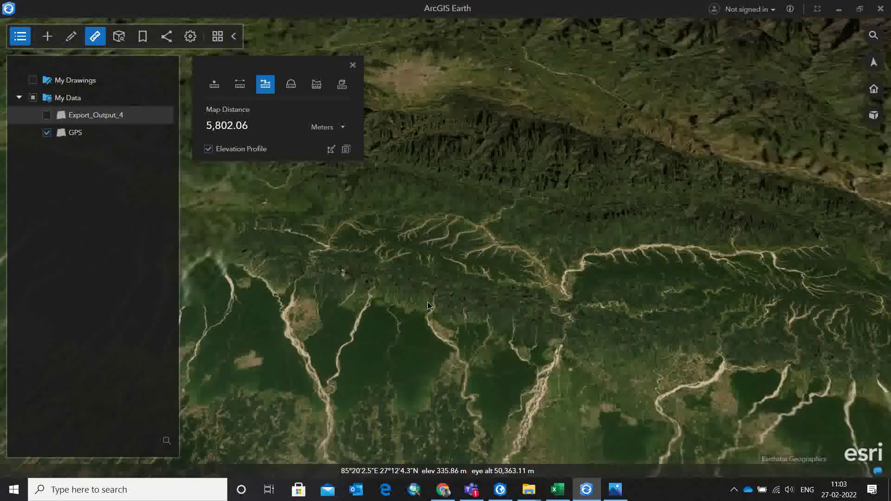
scroll(561, 280, "up", 5)
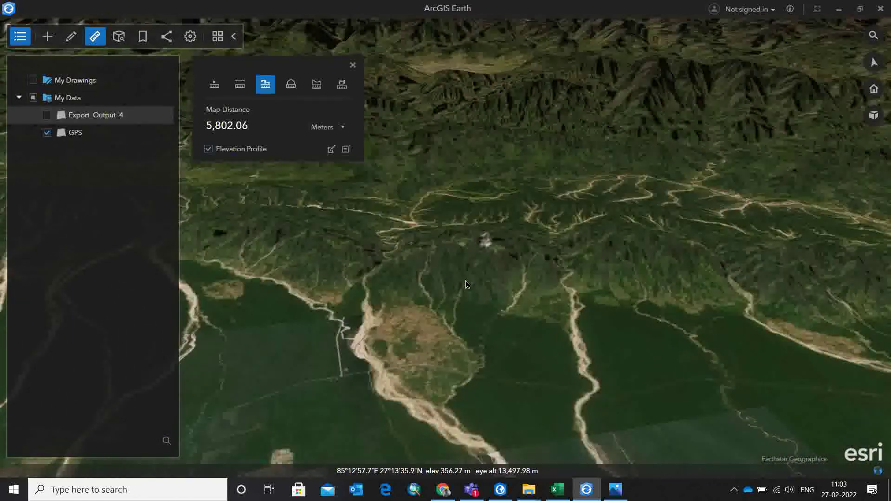
scroll(466, 280, "up", 2)
scroll(466, 281, "up", 1)
left_click_drag(461, 260, 599, 218)
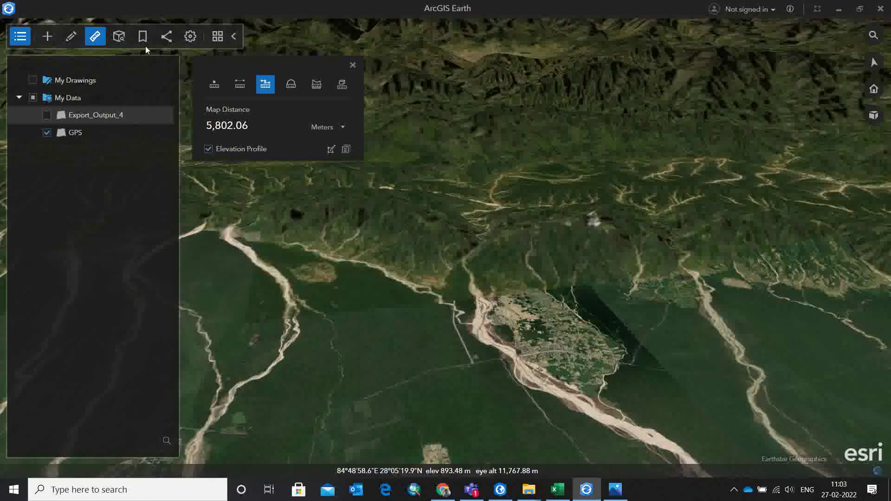
Run a from-point Line of Sight analysis from the slope beside the river gorge to the opposite ridge, using the yellow-magenta color scheme.
left_click(118, 37)
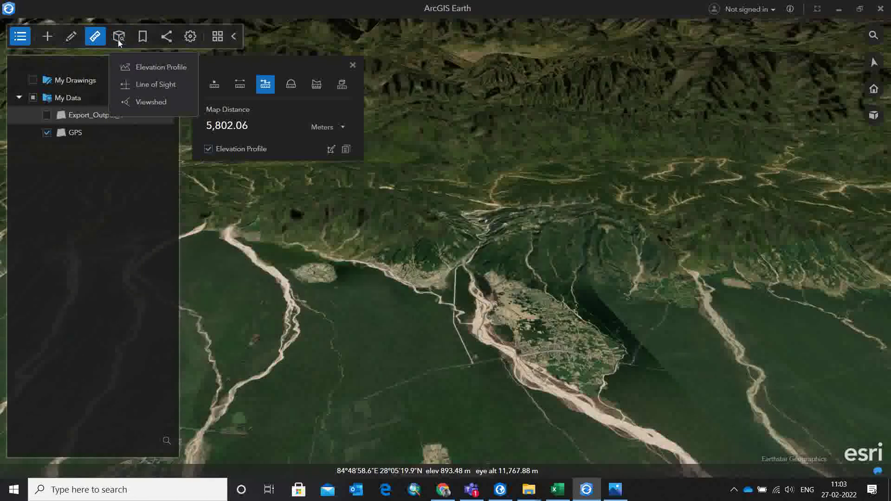
left_click(129, 87)
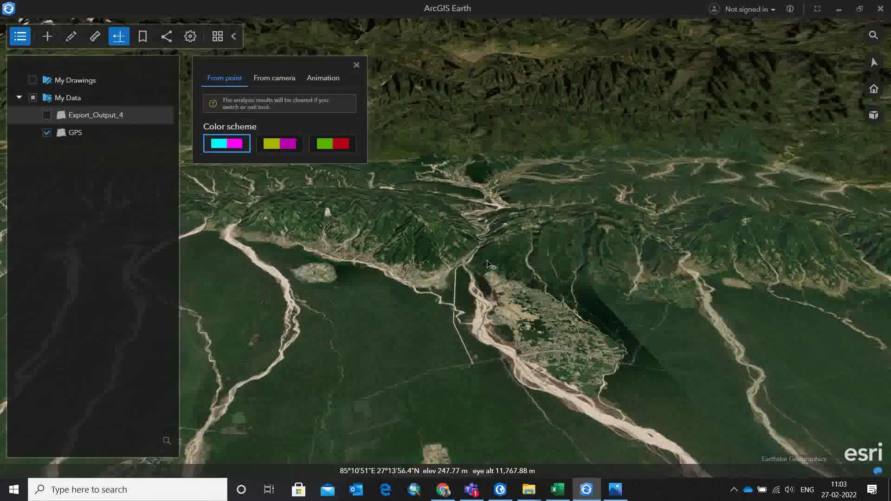
scroll(479, 243, "up", 4)
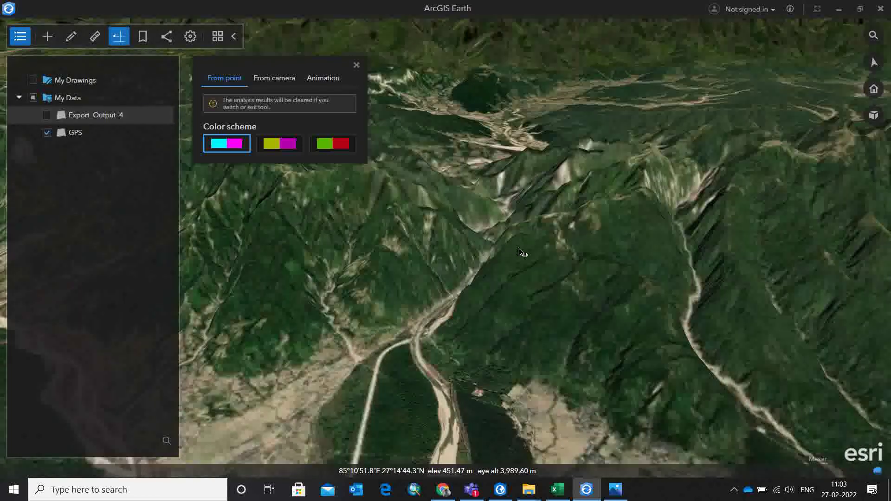
left_click(519, 242)
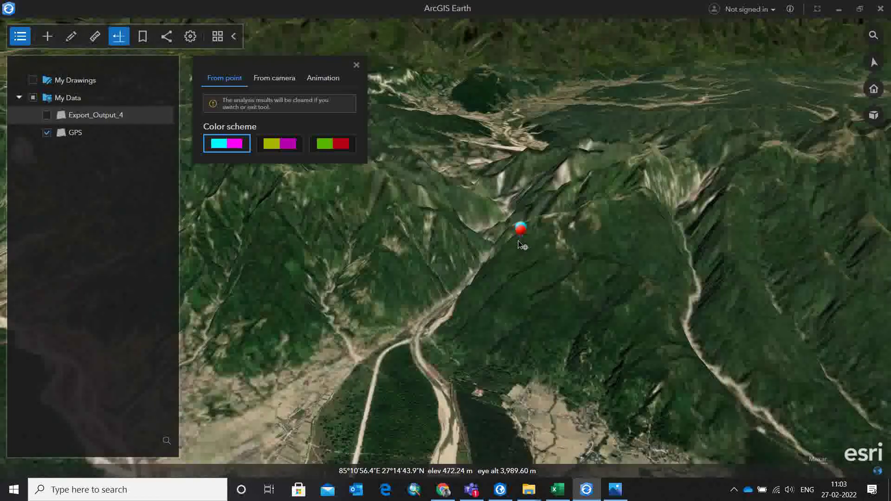
left_click(475, 188)
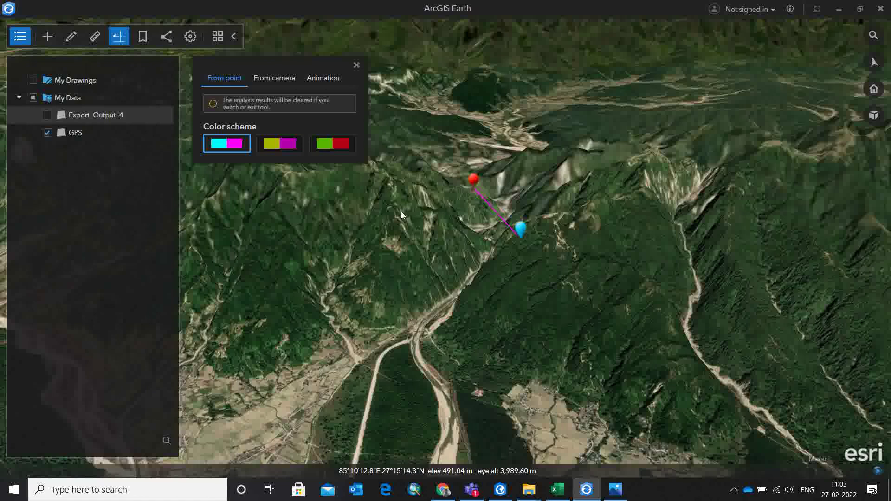
left_click(272, 146)
Review the From camera and Animation modes of the Line of Sight tool and return to From point.
left_click(276, 78)
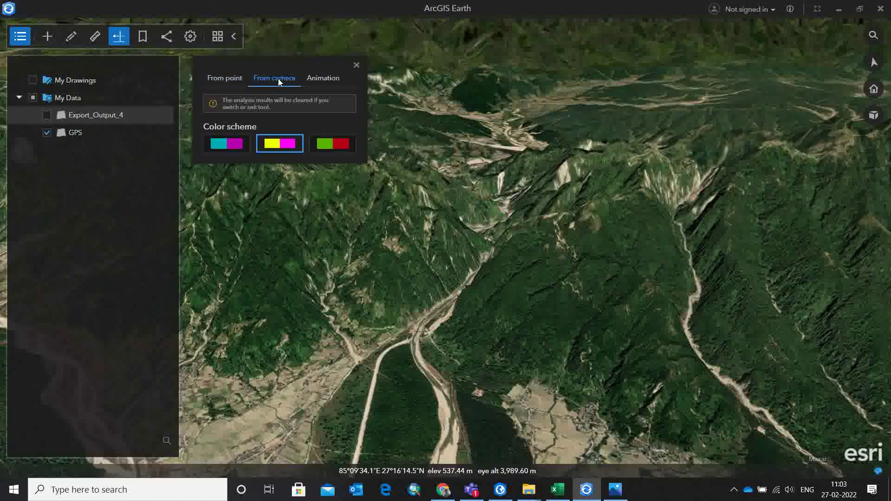
left_click(321, 79)
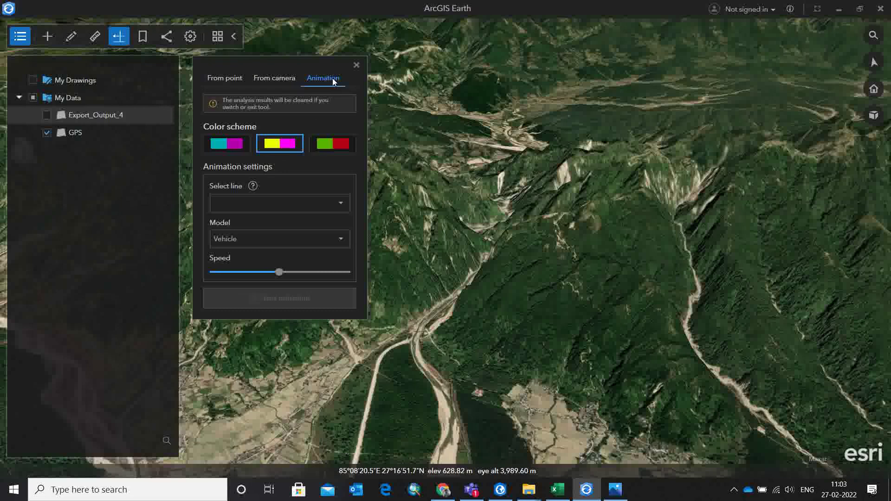
left_click(268, 79)
left_click(223, 79)
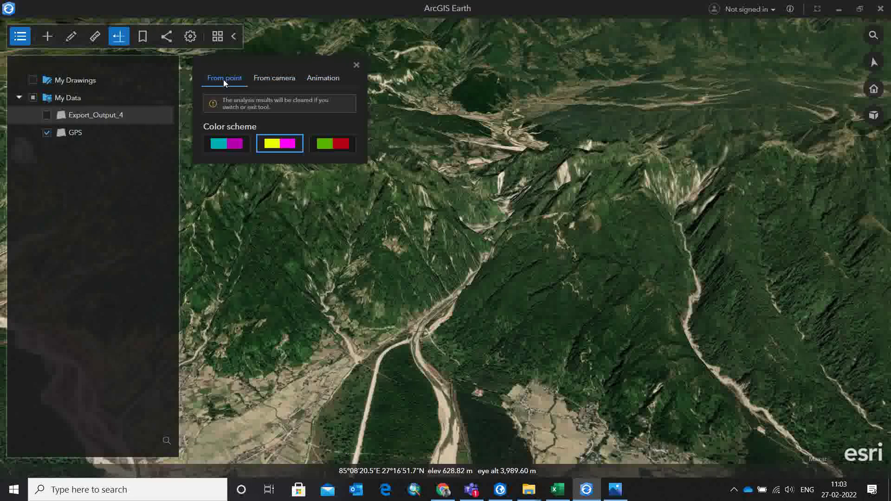
Try a from-point Viewshed analysis around the river valley at the foot of the mountains, and close the tool.
left_click(112, 41)
left_click(135, 103)
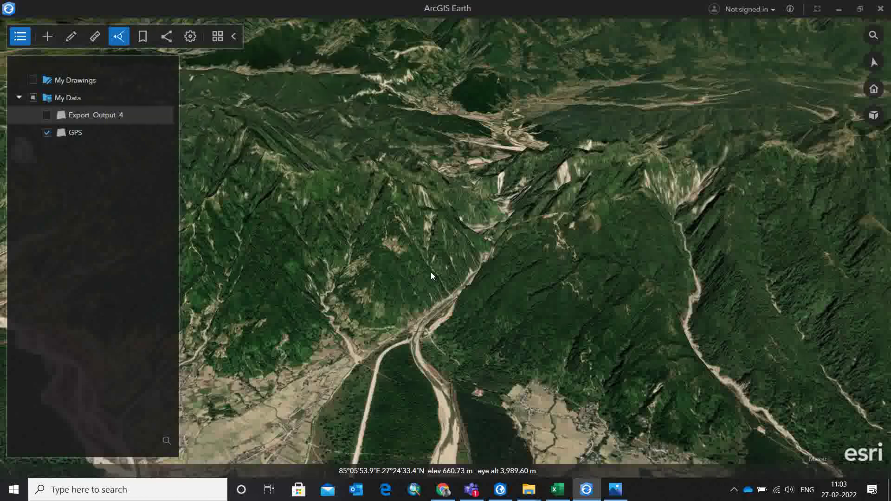
left_click(457, 286)
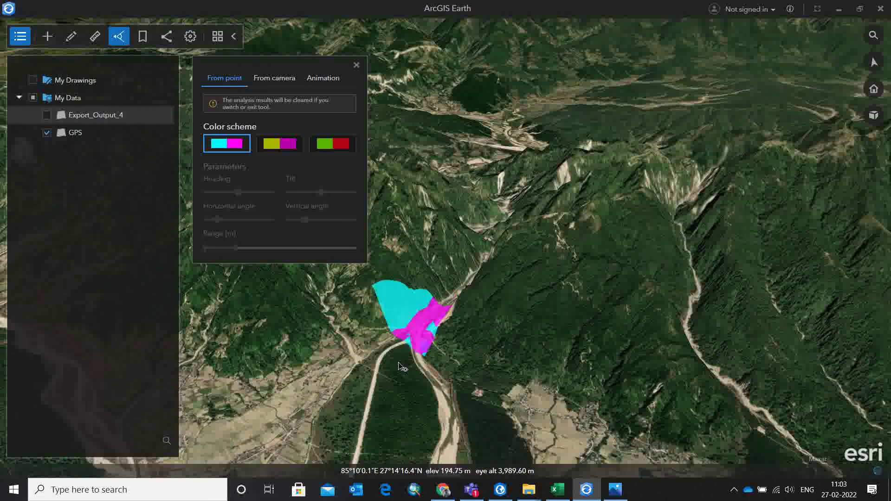
left_click(532, 215)
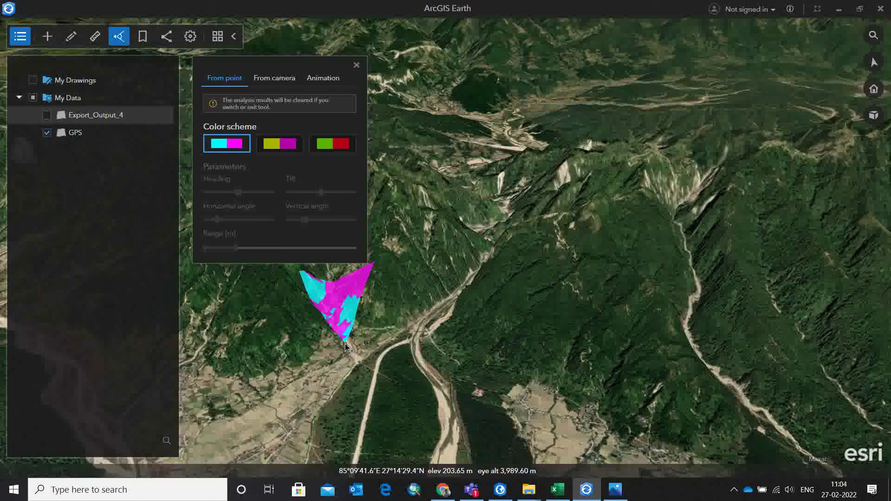
left_click(357, 65)
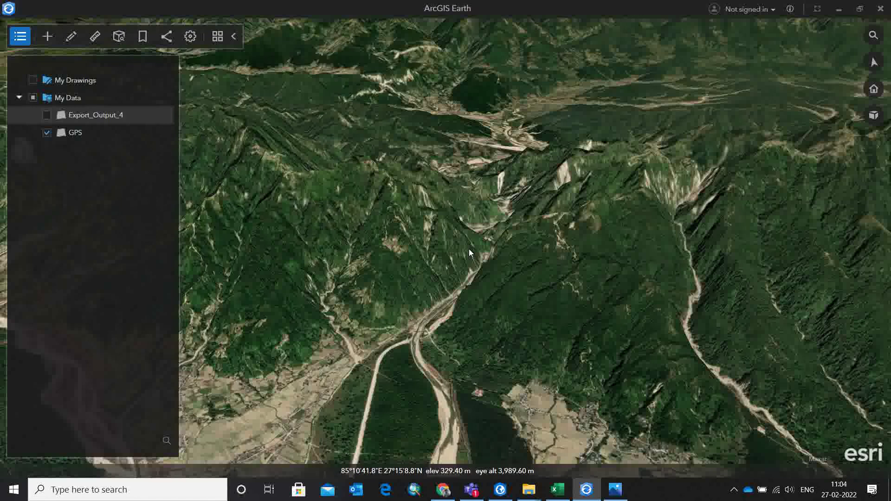
scroll(469, 249, "up", 3)
left_click_drag(483, 279, 561, 275)
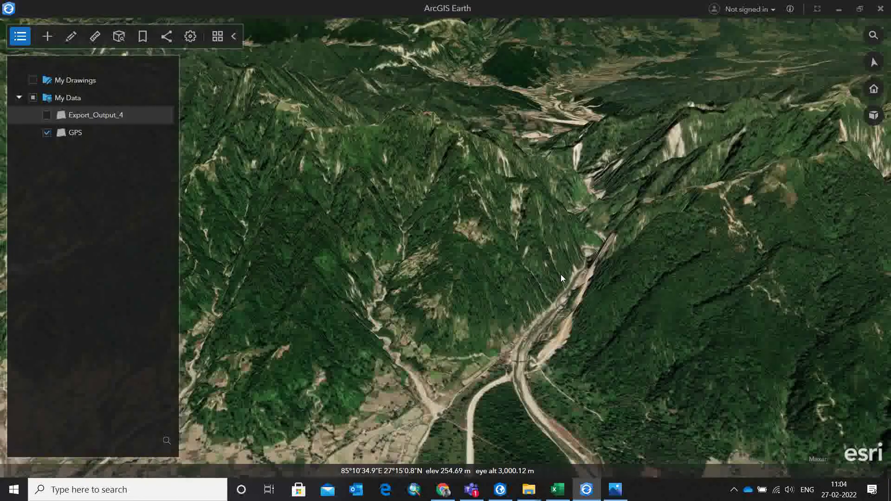
left_click(138, 497)
type("v")
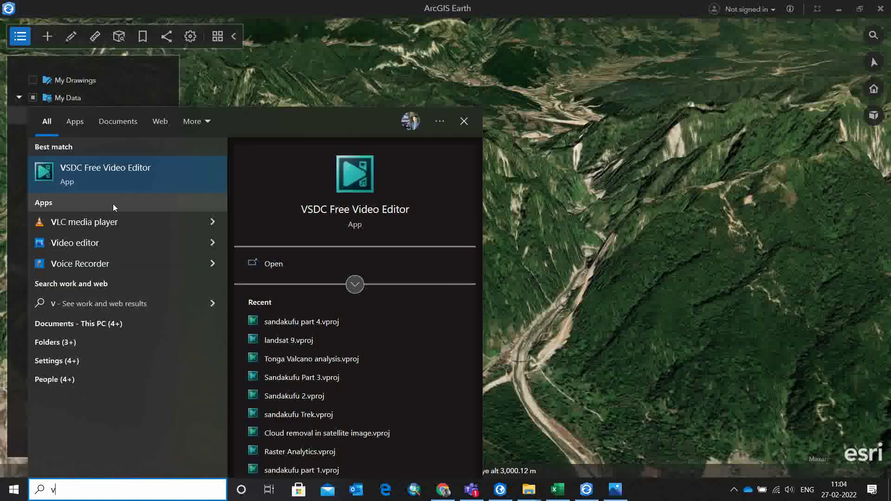
left_click(118, 178)
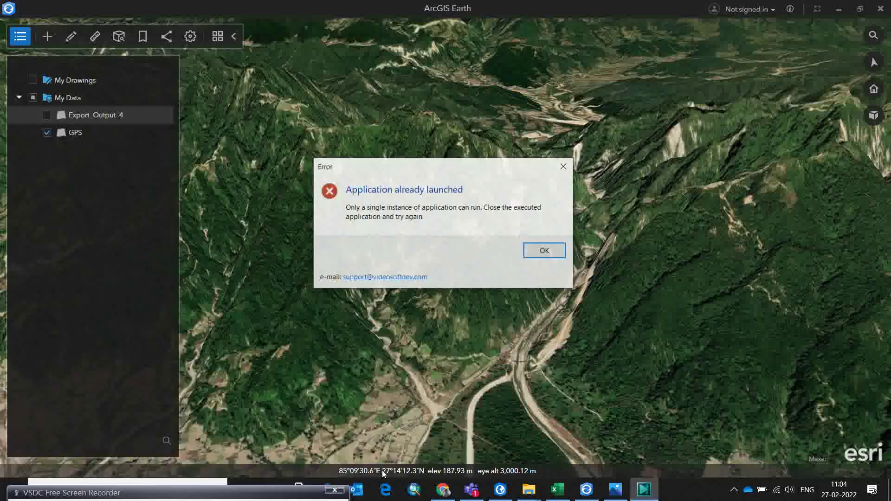
left_click(546, 251)
left_click(260, 490)
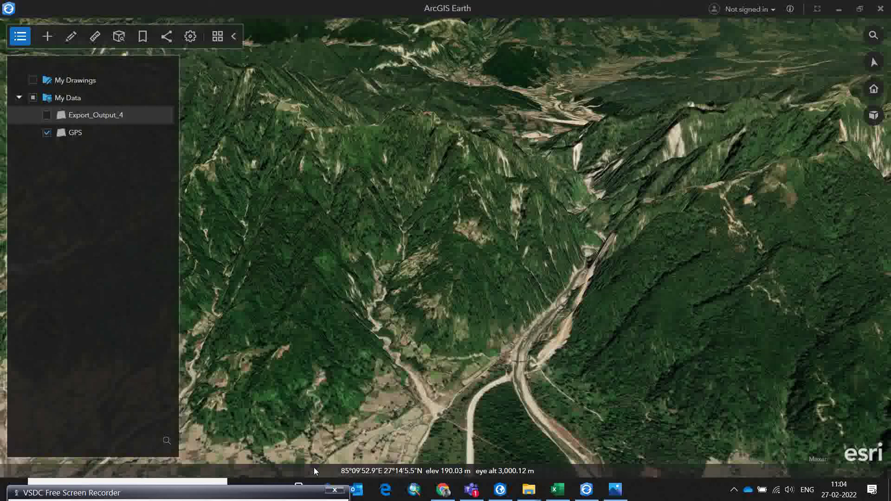
mouse_move(258, 495)
left_mouse_down()
mouse_move(278, 457)
mouse_move(378, 435)
mouse_move(406, 441)
mouse_move(416, 470)
mouse_move(448, 480)
mouse_move(465, 471)
left_mouse_up()
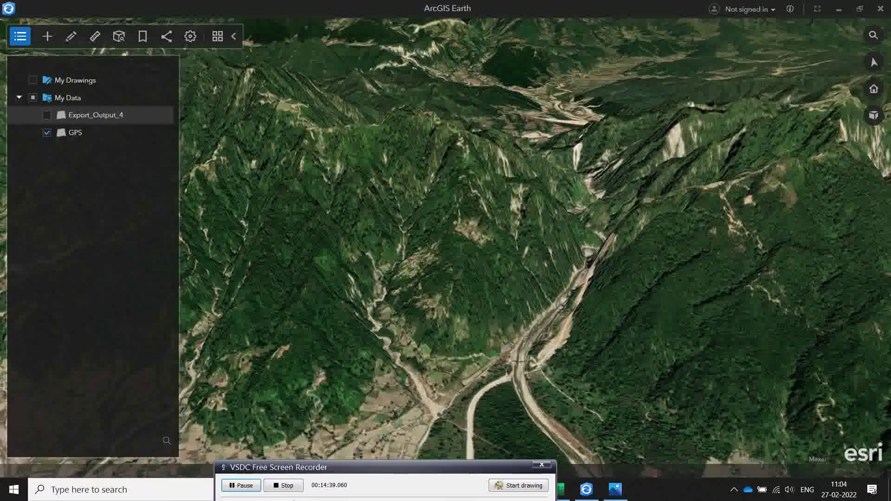